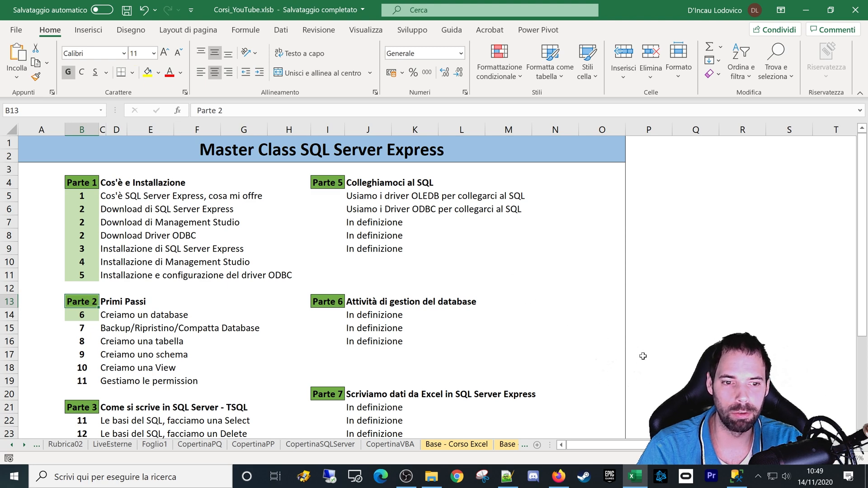
Step: Switch to SQL Server Management Studio and get the data file's folder path from the MCSS database's file properties
{"action": "left_click", "coordinate": [736, 483]}
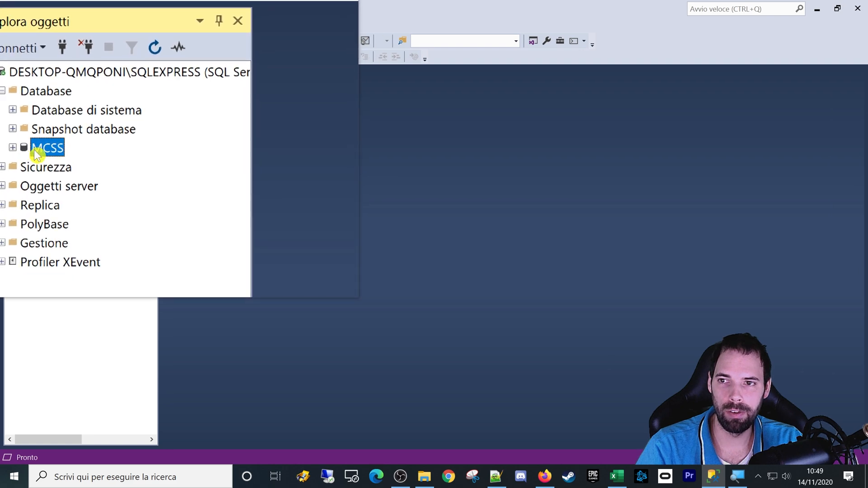
{"action": "right_click", "coordinate": [37, 157]}
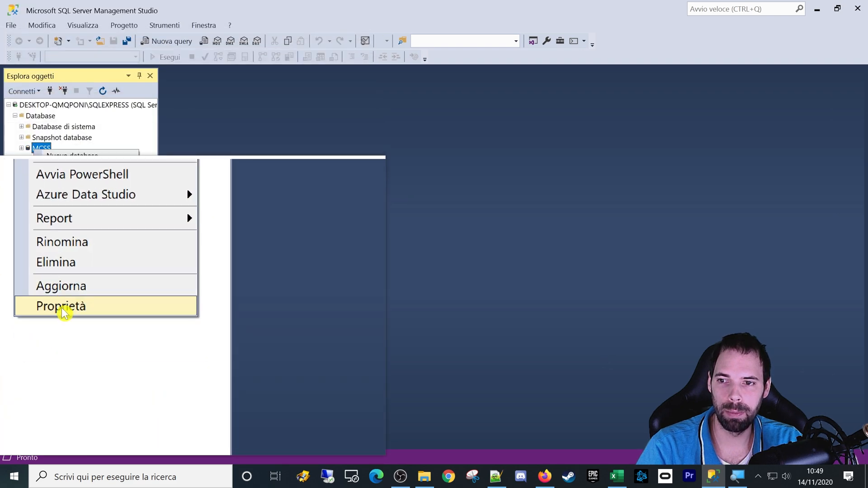
{"action": "left_click", "coordinate": [61, 307]}
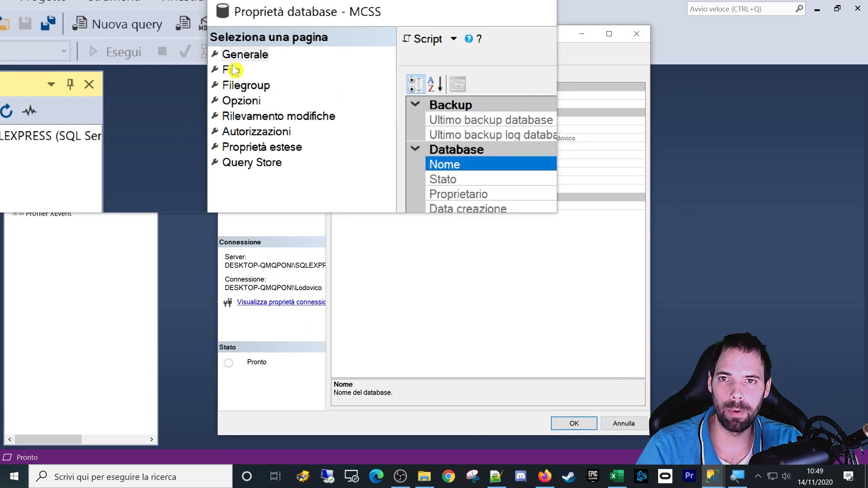
{"action": "left_click", "coordinate": [206, 13]}
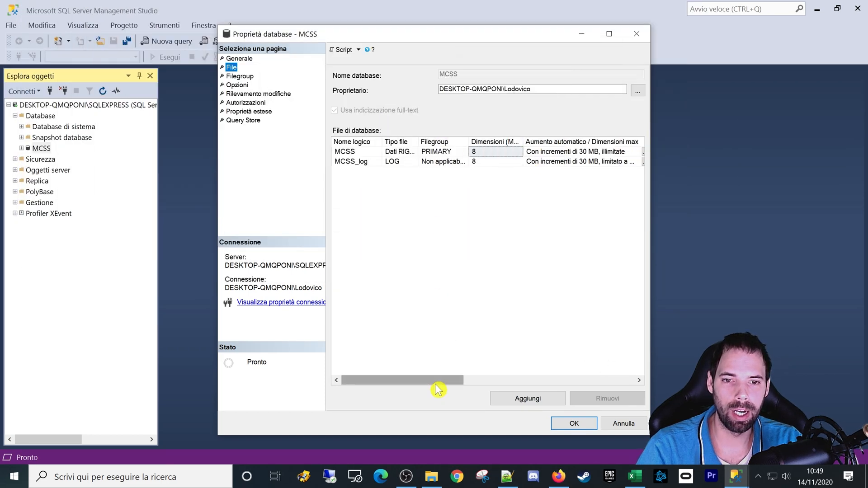
{"action": "left_click_drag", "start_coordinate": [438, 380], "coordinate": [546, 383]}
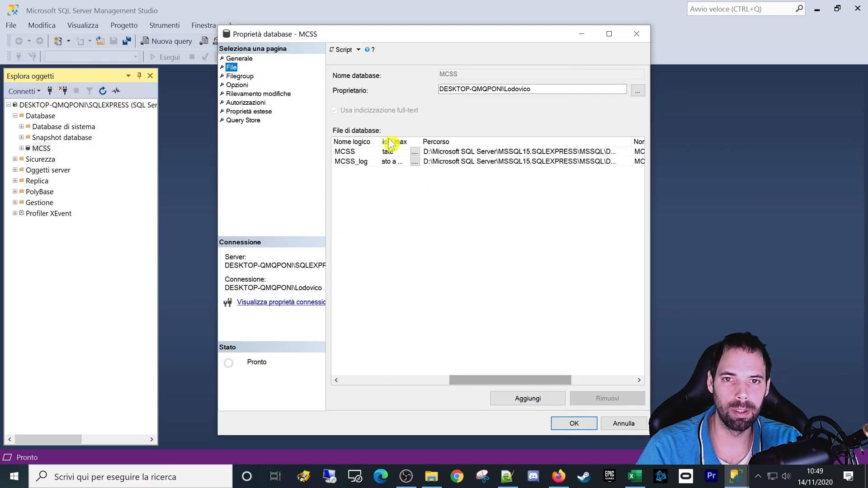
{"action": "left_click", "coordinate": [462, 154]}
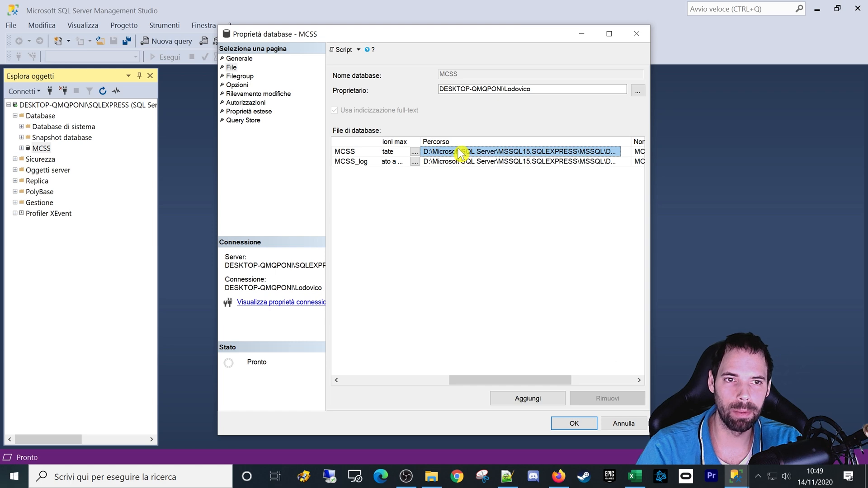
Step: Switch to File Explorer and open the folder D:\Microsoft SQL Server\MSSQL15.SQLEXPRESS\MSSQL\DATA
{"action": "left_click", "coordinate": [431, 476]}
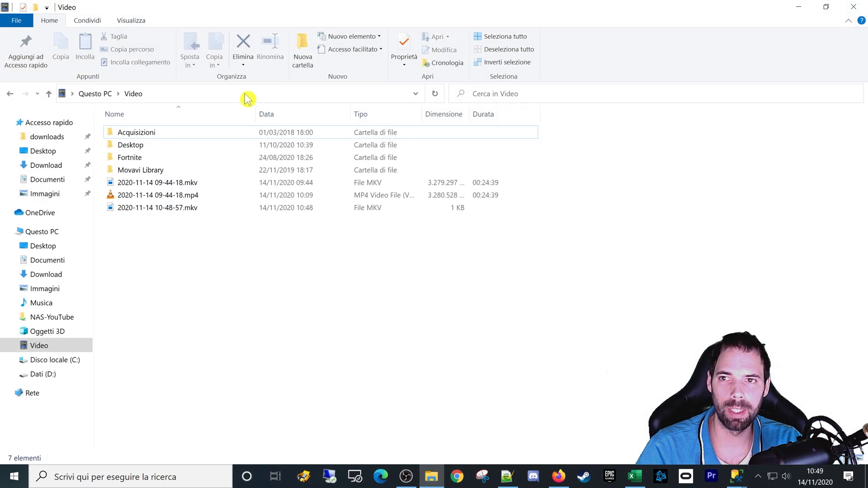
{"action": "left_click", "coordinate": [248, 95]}
{"action": "type", "text": "D:\\Microsoft SQL Server\\MSSQL15.SQLEXPRESS\\MSSQL\\DATA"}
{"action": "key", "text": "Return"}
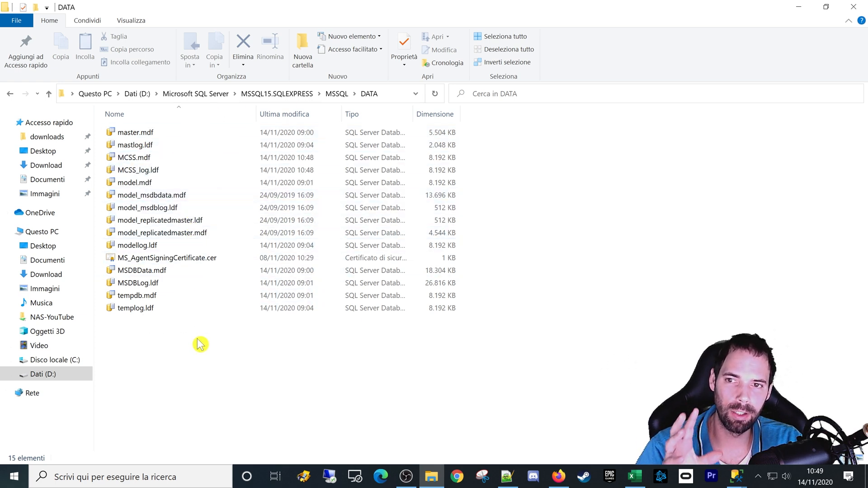
Step: Try to rename the database file MCSS.mdf to MCSS_.mdf, continuing with administrator permission
{"action": "left_click", "coordinate": [136, 170]}
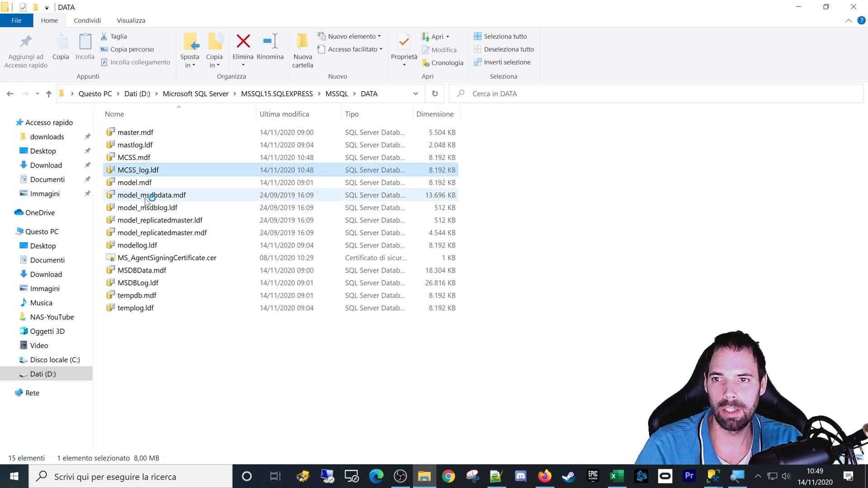
{"action": "left_click", "coordinate": [135, 158]}
{"action": "left_click", "coordinate": [135, 157]}
{"action": "left_click", "coordinate": [135, 157]}
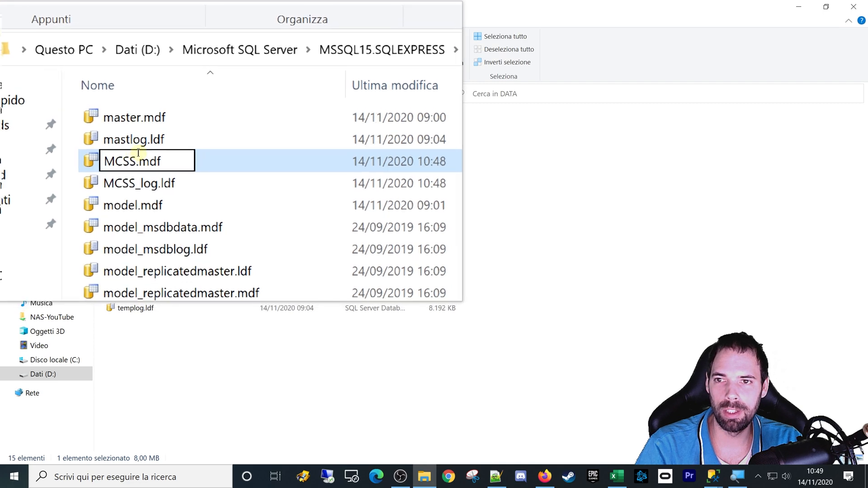
{"action": "type", "text": "_"}
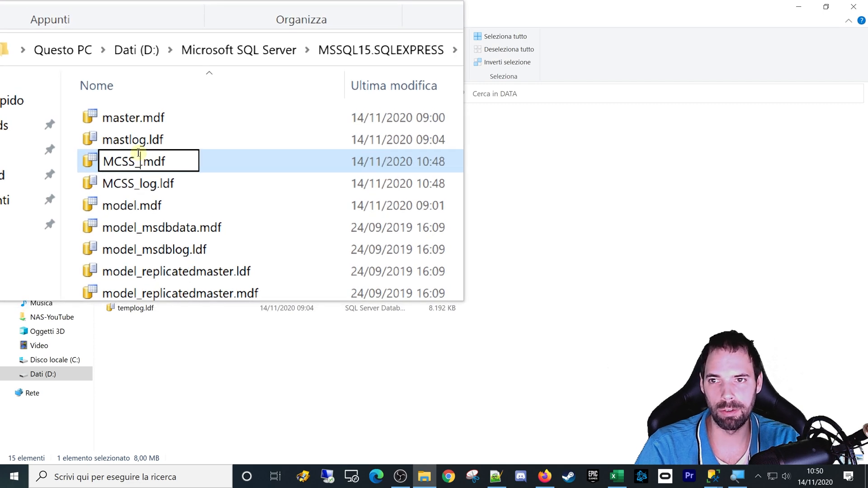
{"action": "key", "text": "Return"}
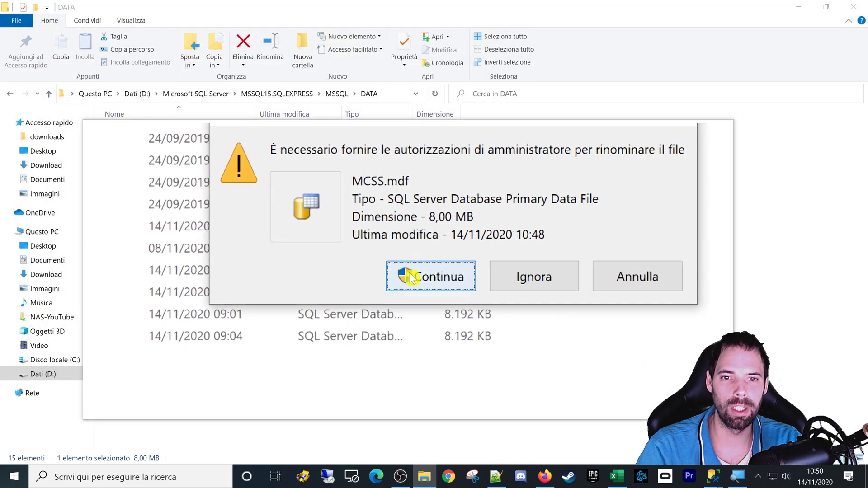
{"action": "left_click", "coordinate": [404, 273]}
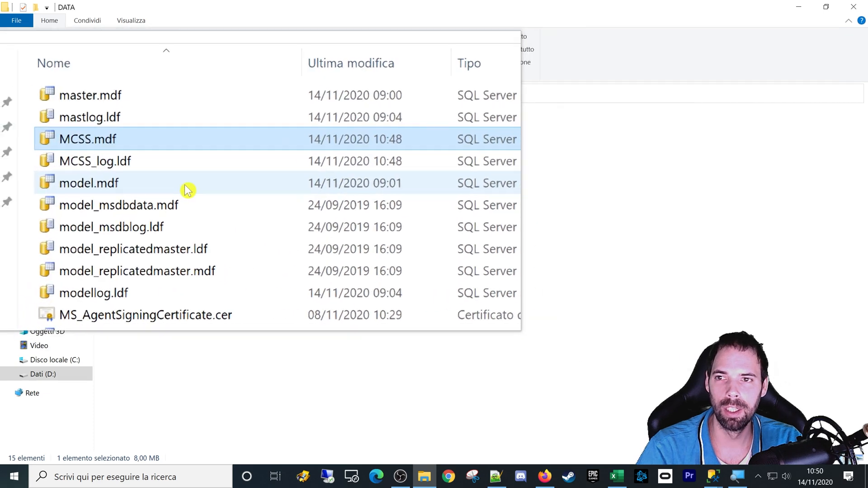
Step: Copy MCSS.mdf and MCSS_log.ldf, and create and open a new folder inside the desktop's Corsi folder
{"action": "left_click", "coordinate": [153, 172], "text": "ctrl"}
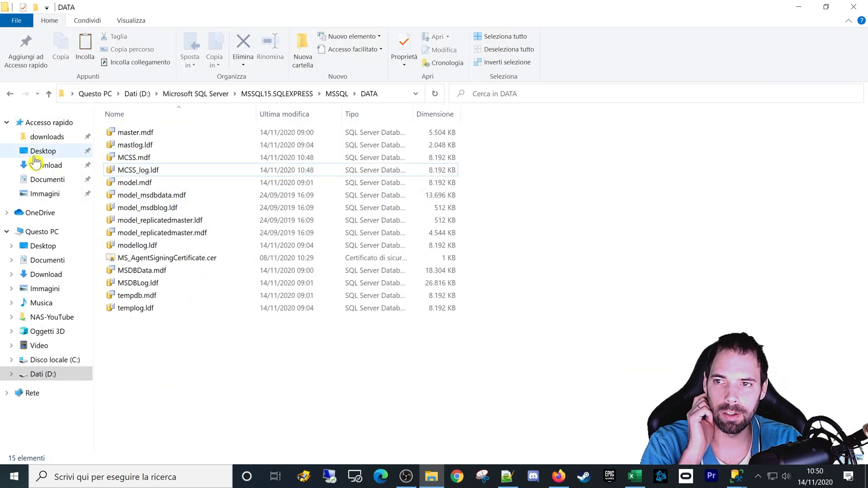
{"action": "left_click", "coordinate": [33, 154]}
{"action": "double_click", "coordinate": [128, 146]}
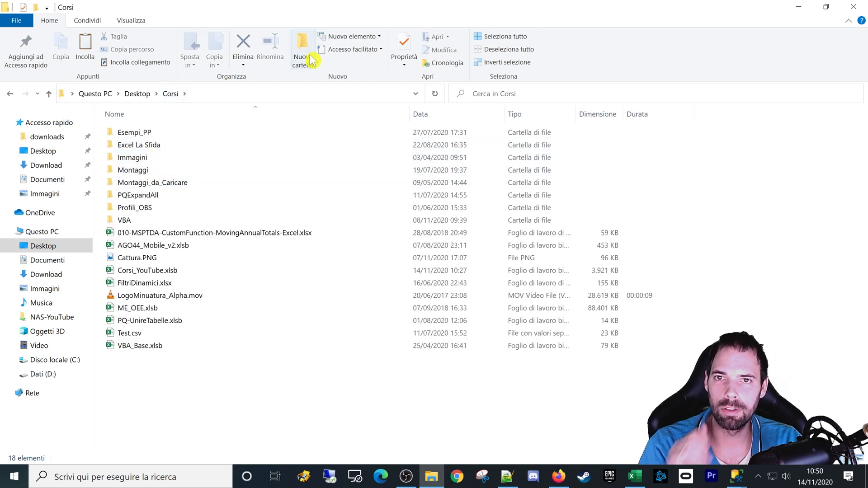
{"action": "left_click", "coordinate": [304, 47]}
{"action": "double_click", "coordinate": [119, 199]}
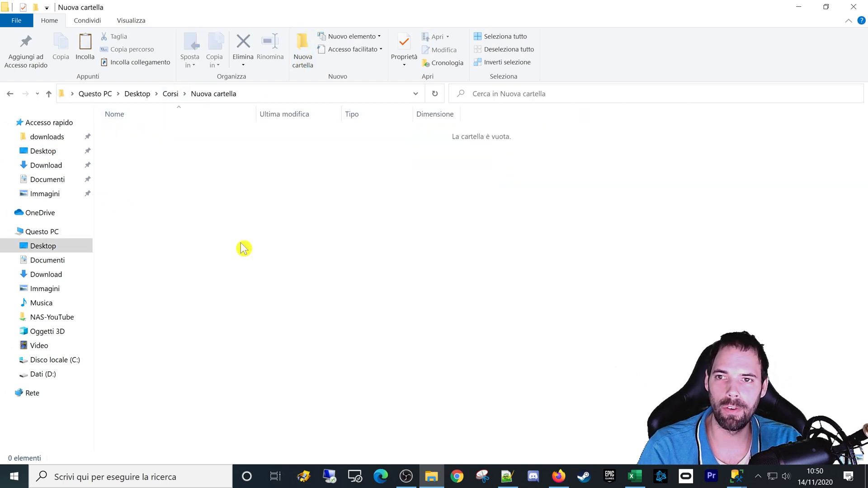
Step: Try to paste the two MCSS database files into the new folder while the database is attached
{"action": "key", "text": "ctrl+v"}
{"action": "left_click", "coordinate": [385, 254]}
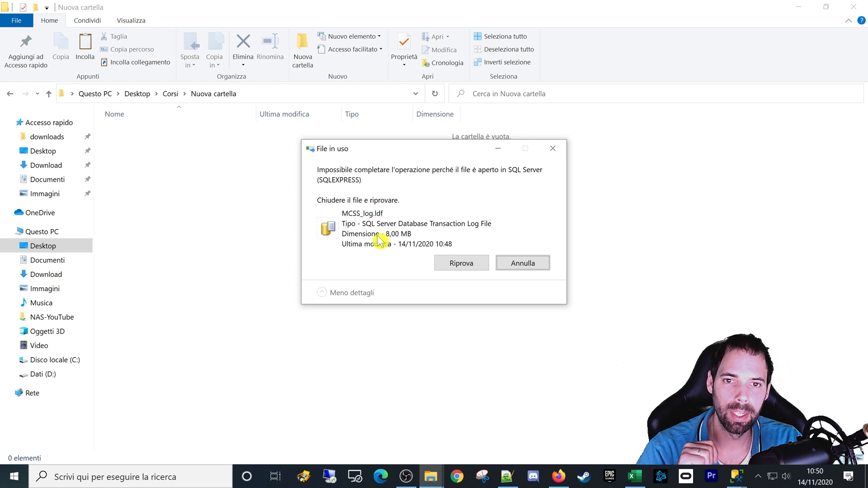
{"action": "left_click", "coordinate": [524, 267]}
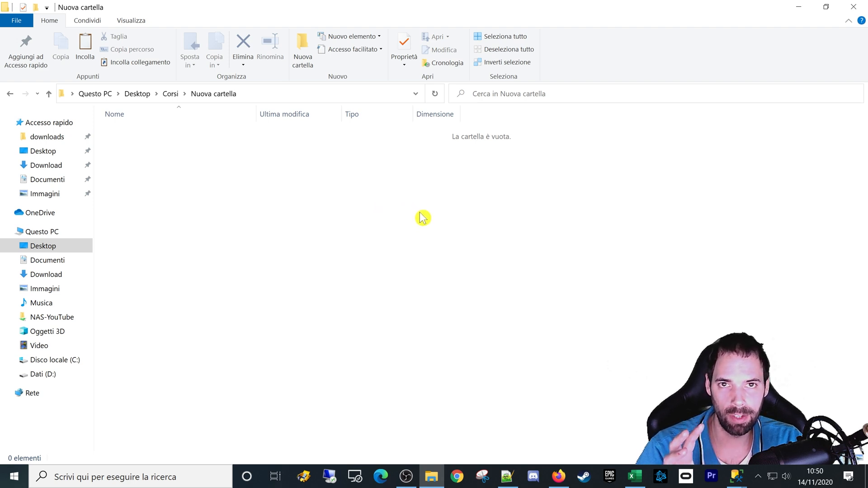
Step: Return to the MCSS database properties in SQL Server Management Studio and close them without saving changes
{"action": "left_click", "coordinate": [736, 479]}
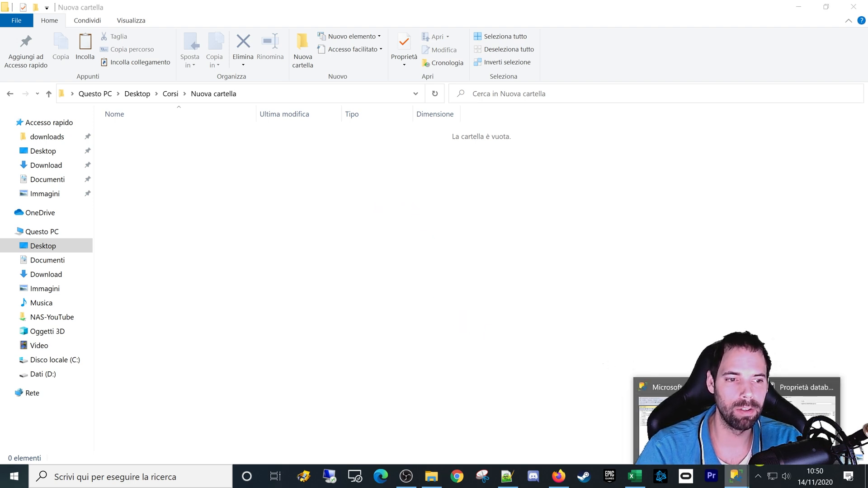
{"action": "left_click", "coordinate": [796, 407]}
{"action": "left_click", "coordinate": [619, 425]}
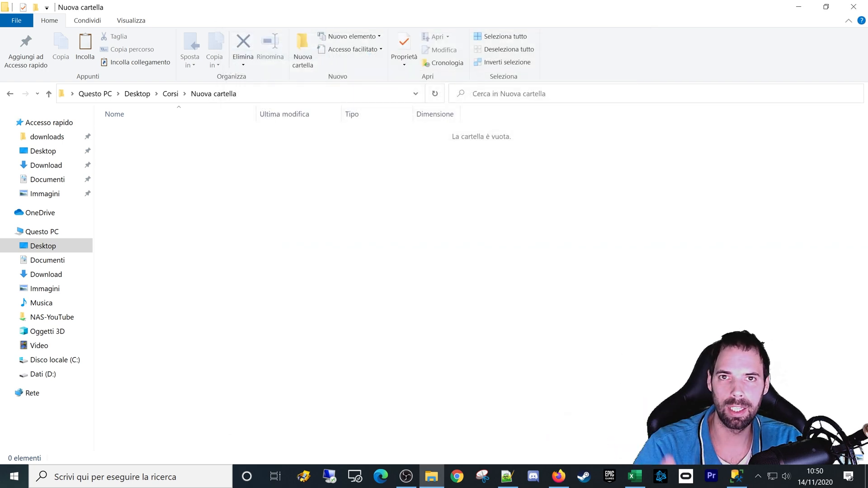
Step: Detach the MCSS database from the SQL Server instance with the Interrompi connessioni option enabled
{"action": "left_click", "coordinate": [741, 482]}
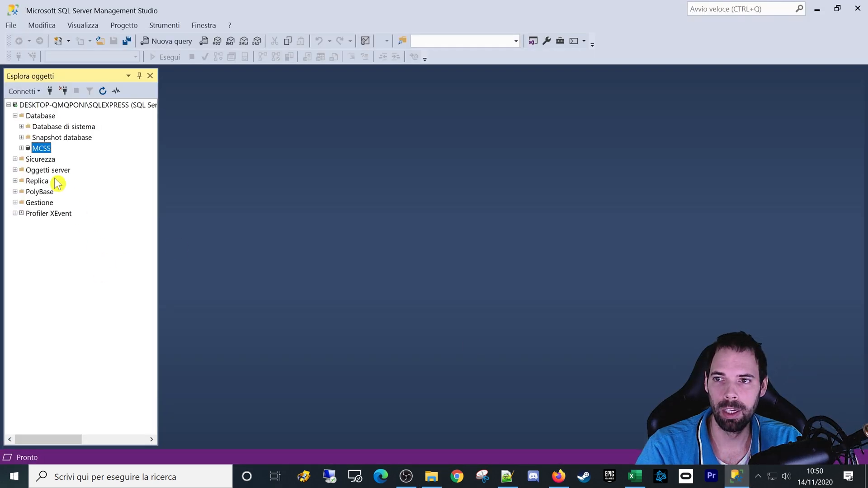
{"action": "right_click", "coordinate": [40, 155]}
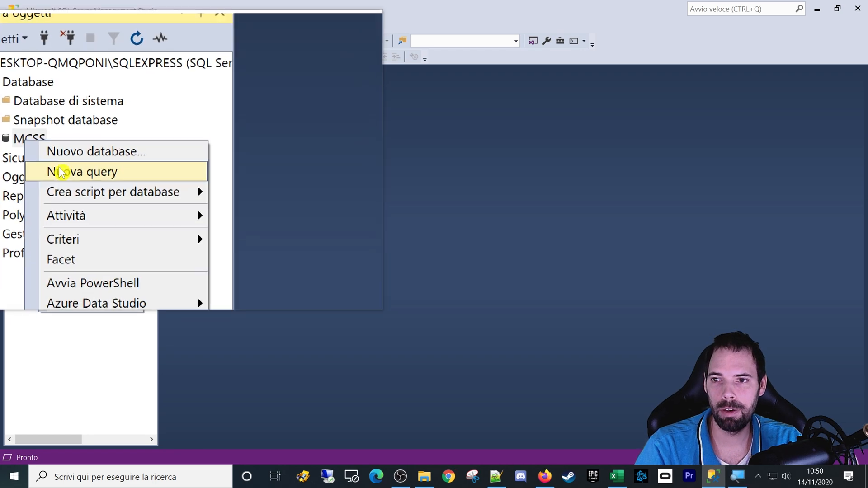
{"action": "mouse_move", "coordinate": [71, 195]}
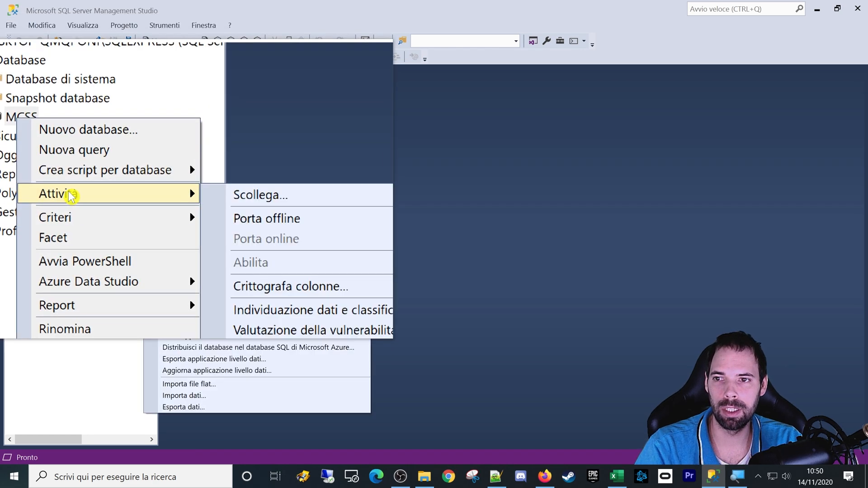
{"action": "left_click", "coordinate": [242, 195]}
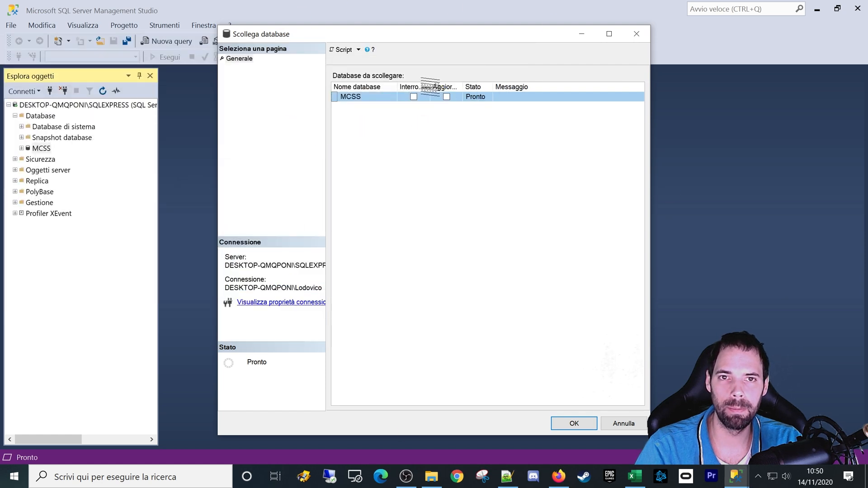
{"action": "left_click_drag", "start_coordinate": [430, 87], "coordinate": [463, 87]}
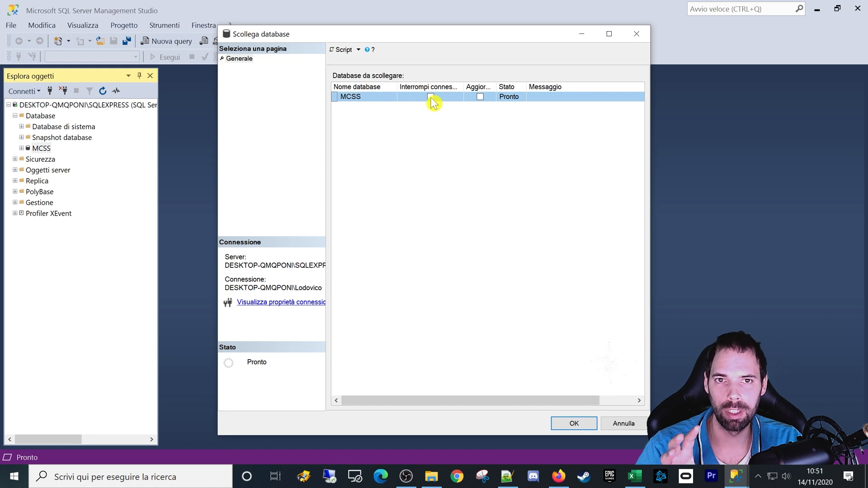
{"action": "left_click_drag", "start_coordinate": [460, 89], "coordinate": [487, 89]}
{"action": "left_click_drag", "start_coordinate": [482, 37], "coordinate": [433, 41]}
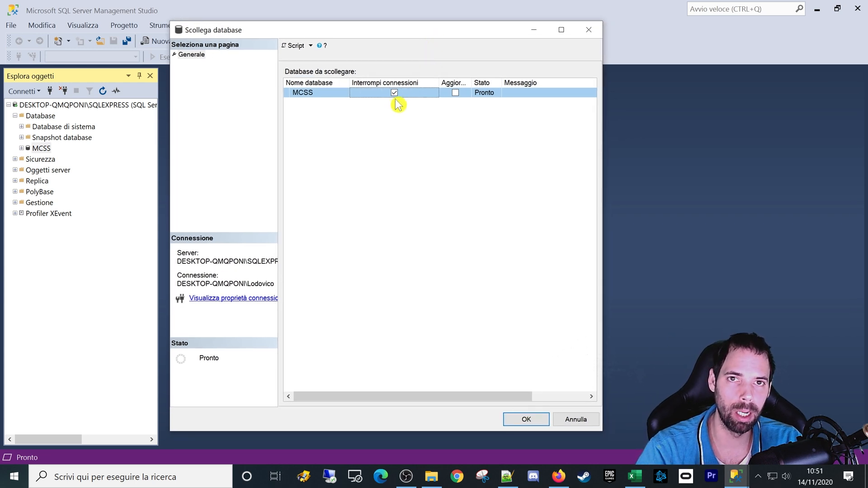
{"action": "left_click", "coordinate": [528, 421]}
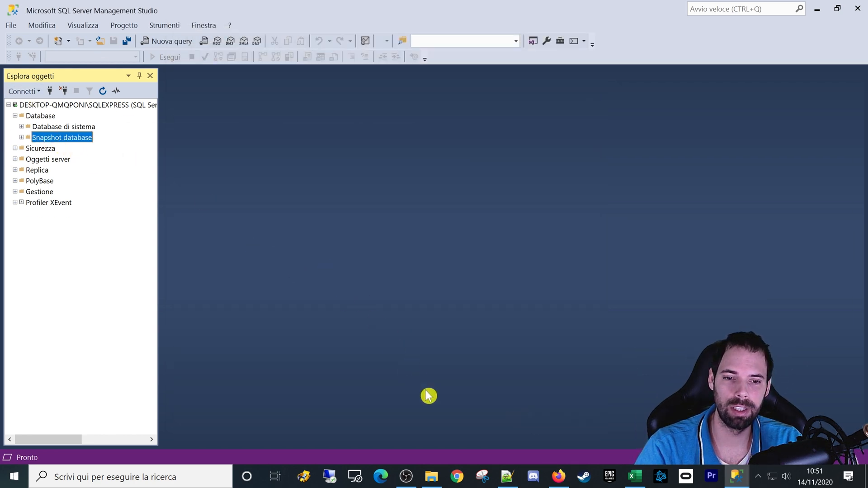
Step: Switch to File Explorer and paste the copied MCSS.mdf and MCSS_log.ldf files into Nuova cartella
{"action": "left_click", "coordinate": [432, 476]}
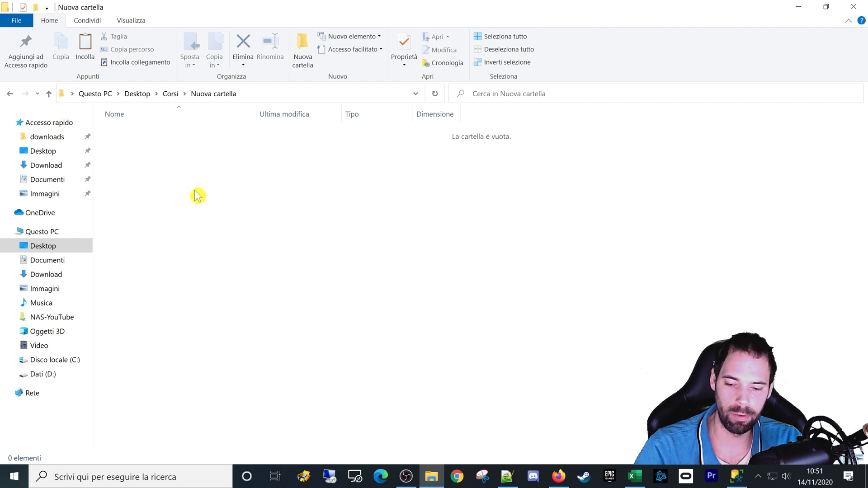
{"action": "key", "text": "ctrl+v"}
{"action": "left_click", "coordinate": [194, 205]}
{"action": "left_click_drag", "start_coordinate": [250, 210], "coordinate": [91, 101]}
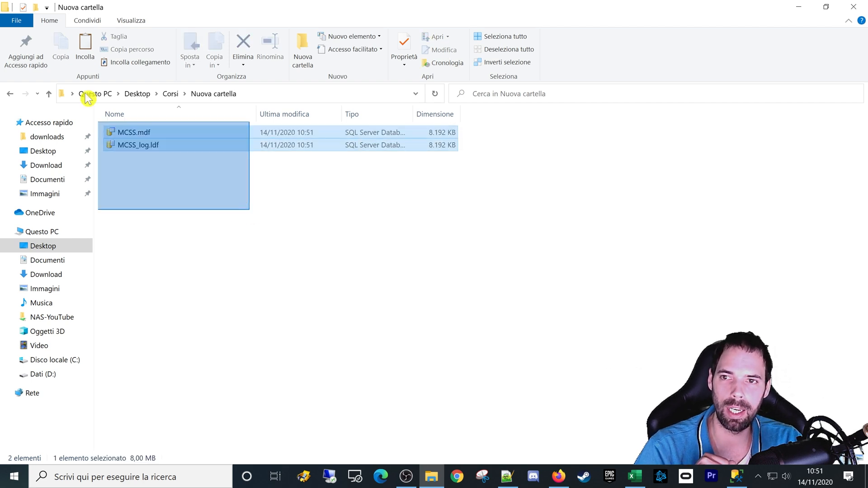
{"action": "left_click", "coordinate": [208, 230]}
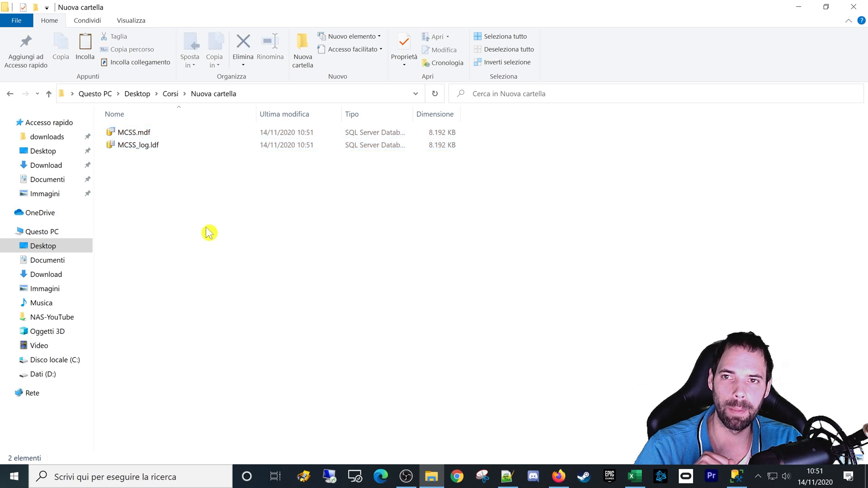
{"action": "left_click_drag", "start_coordinate": [266, 240], "coordinate": [121, 112]}
{"action": "left_click", "coordinate": [193, 231]}
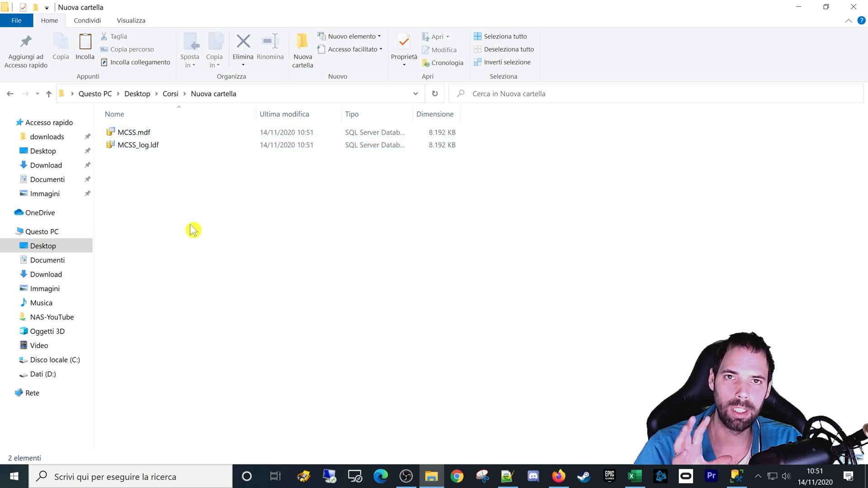
Step: Switch to SQL Server Management Studio and attach the MCSS database using MCSS.mdf from the instance's DATA folder
{"action": "left_click", "coordinate": [743, 479]}
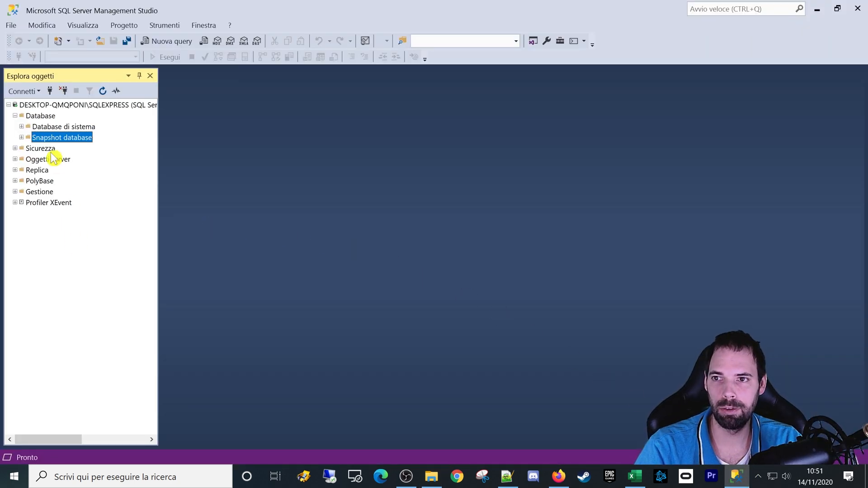
{"action": "right_click", "coordinate": [42, 116]}
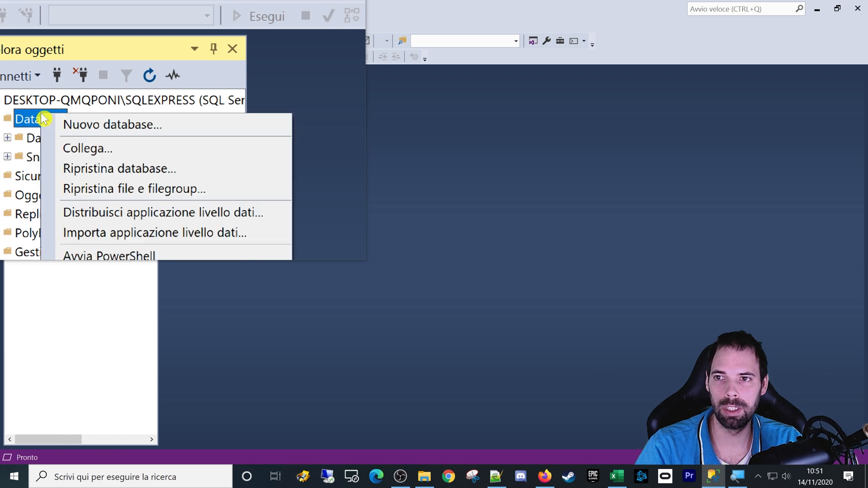
{"action": "left_click", "coordinate": [58, 135]}
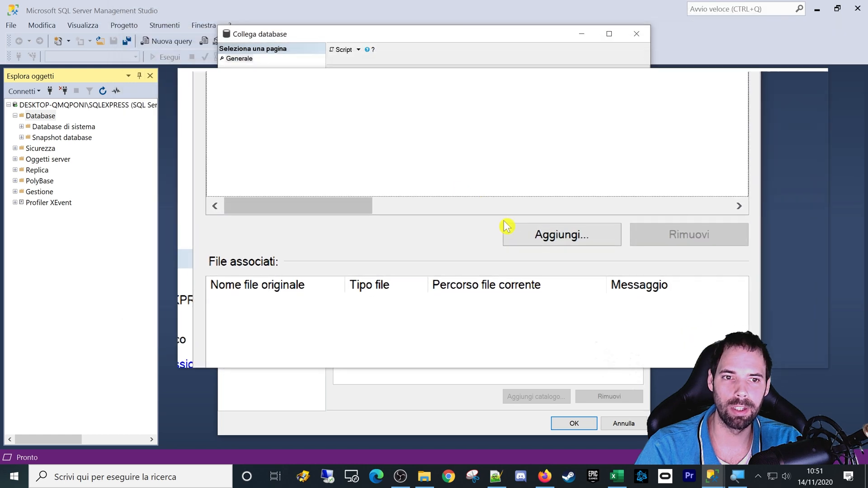
{"action": "left_click", "coordinate": [525, 231]}
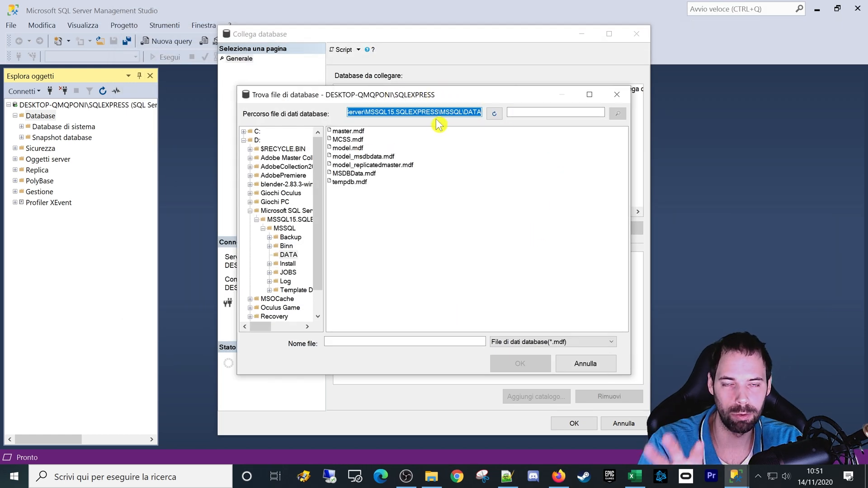
{"action": "left_click", "coordinate": [348, 140]}
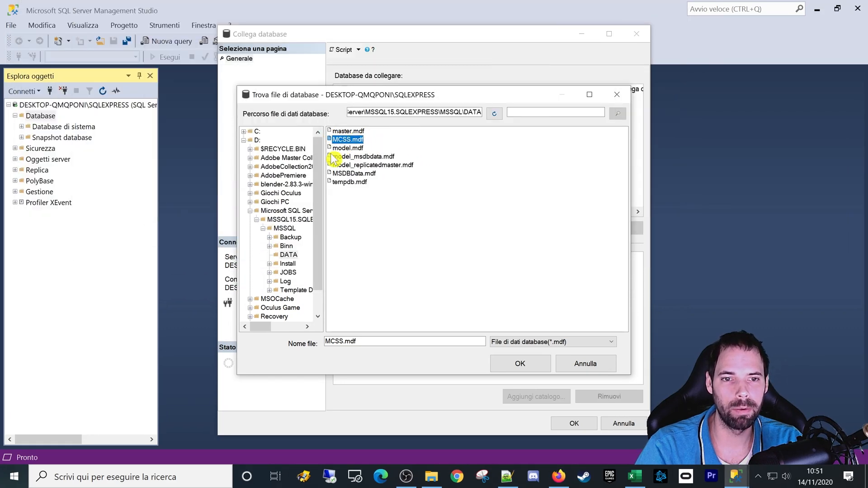
{"action": "left_click", "coordinate": [520, 363]}
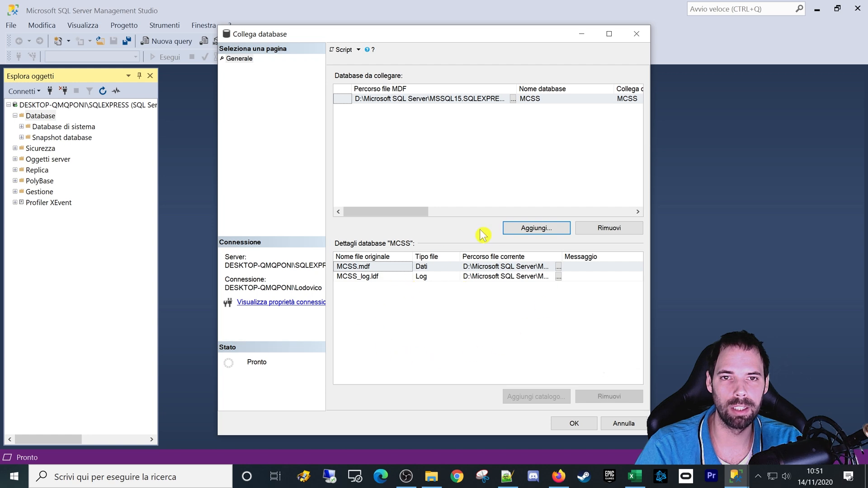
{"action": "left_click", "coordinate": [492, 327]}
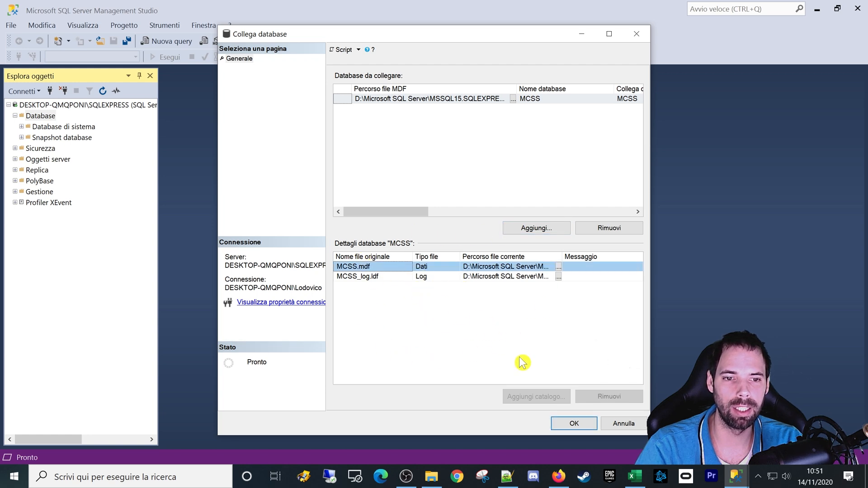
{"action": "left_click", "coordinate": [573, 425]}
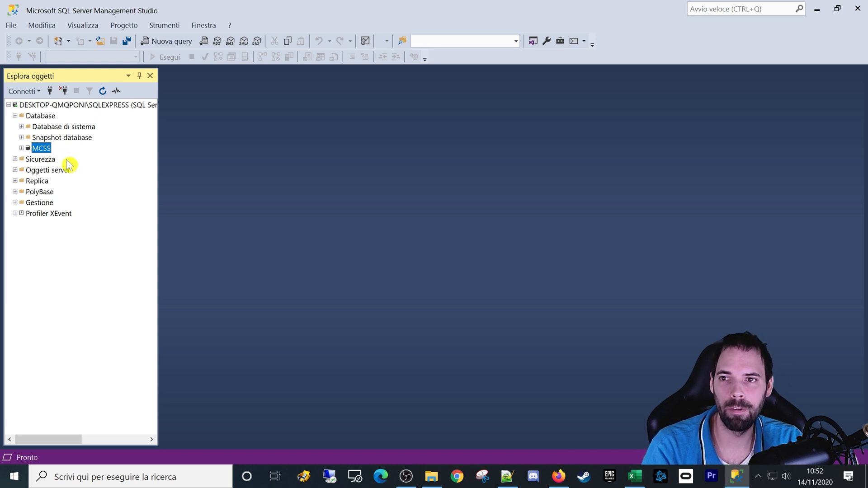
Step: Start a backup of the MCSS database and choose MCSS as the source database
{"action": "right_click", "coordinate": [44, 154]}
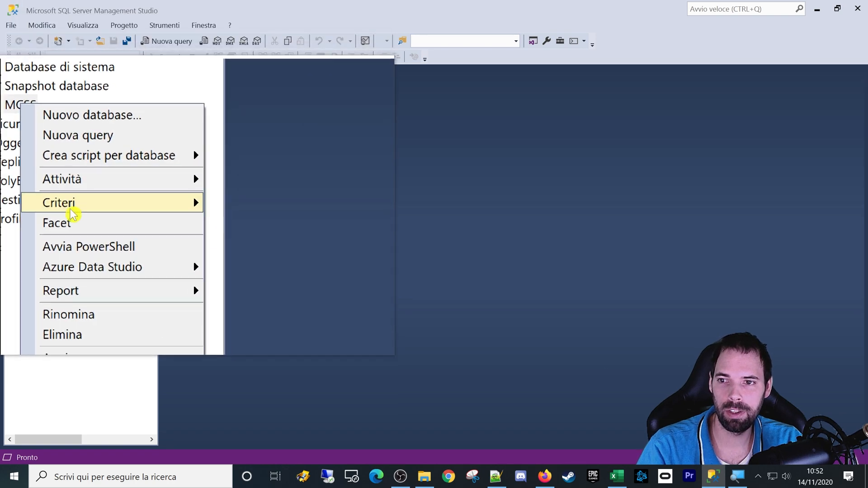
{"action": "mouse_move", "coordinate": [81, 198]}
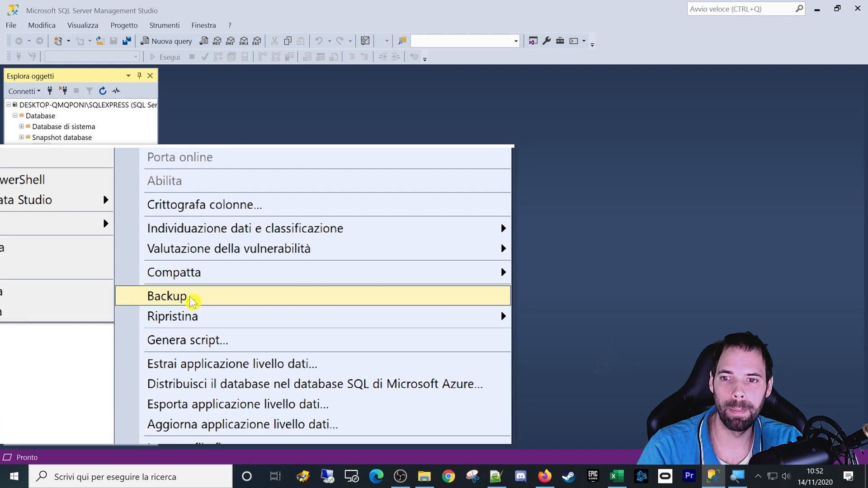
{"action": "left_click", "coordinate": [192, 305]}
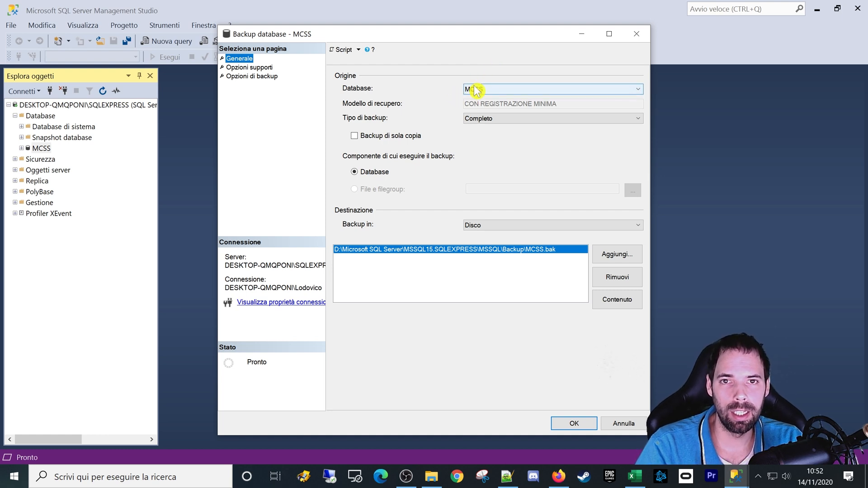
{"action": "left_click_drag", "start_coordinate": [415, 37], "coordinate": [315, 40]}
{"action": "left_click", "coordinate": [389, 92]}
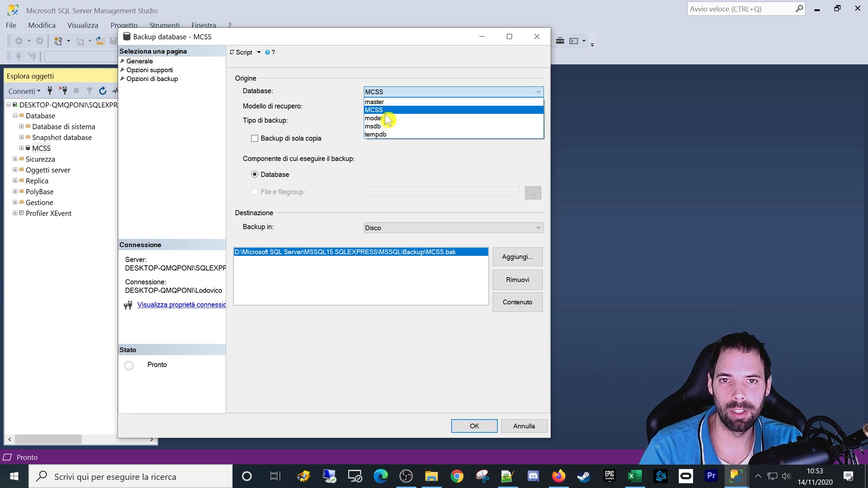
{"action": "left_click", "coordinate": [386, 113]}
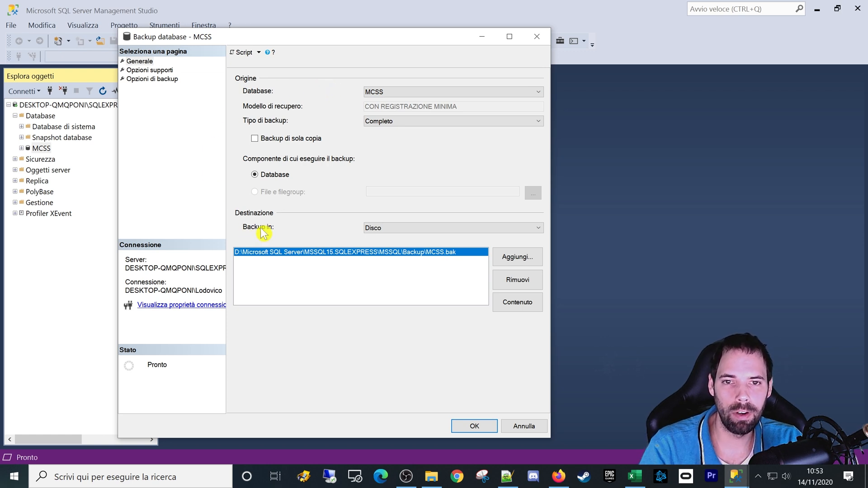
Step: Try URL as the backup destination and switch it back to Disco
{"action": "key", "text": "super+plus"}
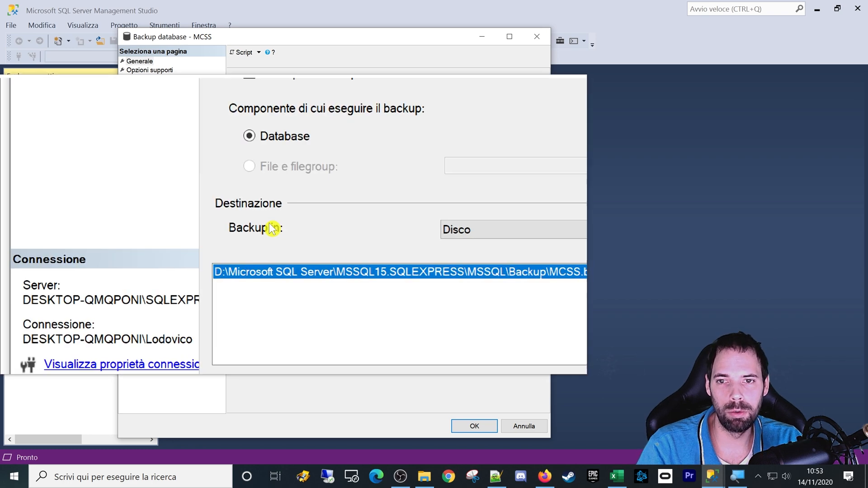
{"action": "left_click", "coordinate": [394, 228]}
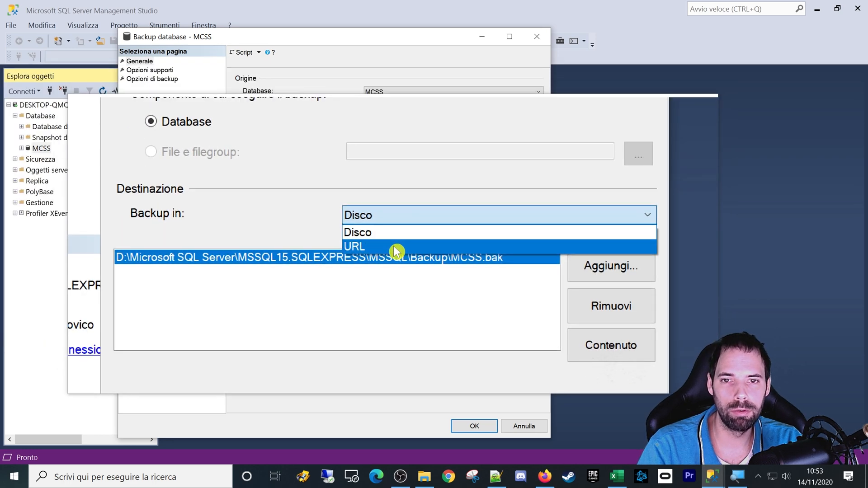
{"action": "left_click", "coordinate": [395, 248]}
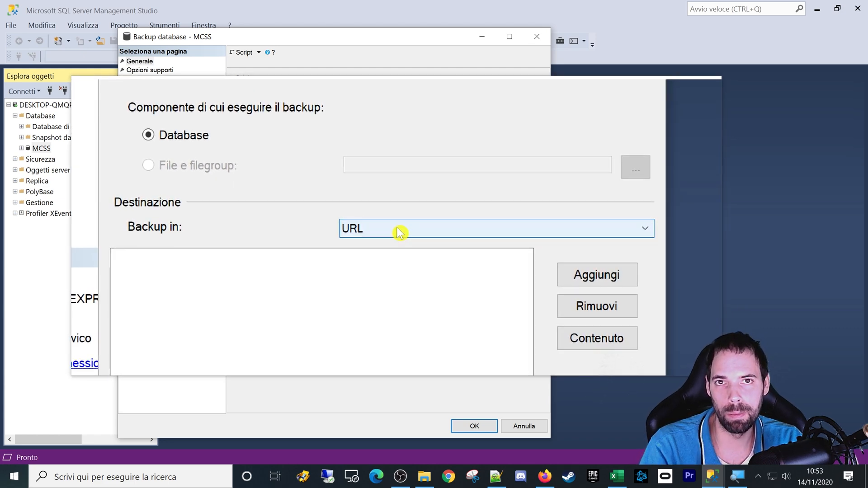
{"action": "left_click", "coordinate": [400, 233]}
{"action": "left_click", "coordinate": [389, 242]}
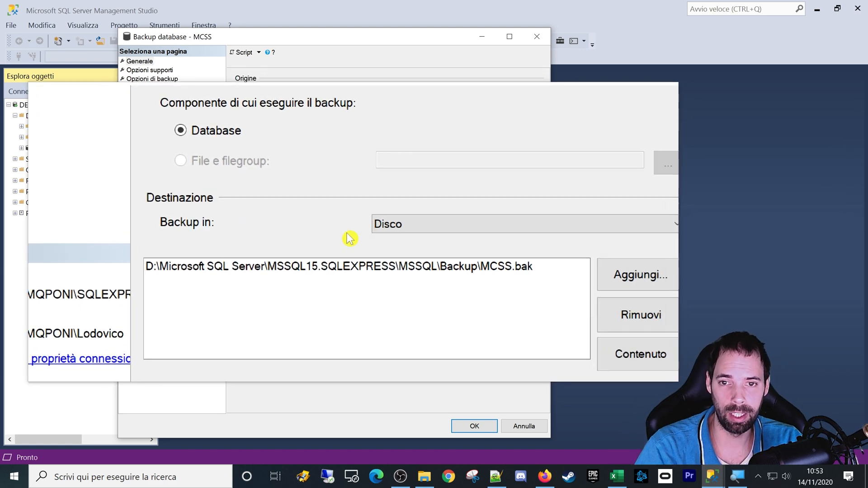
Step: Review the Opzioni supporti settings and run the full MCSS backup to MCSS.bak in the instance's Backup folder
{"action": "left_click", "coordinate": [243, 256]}
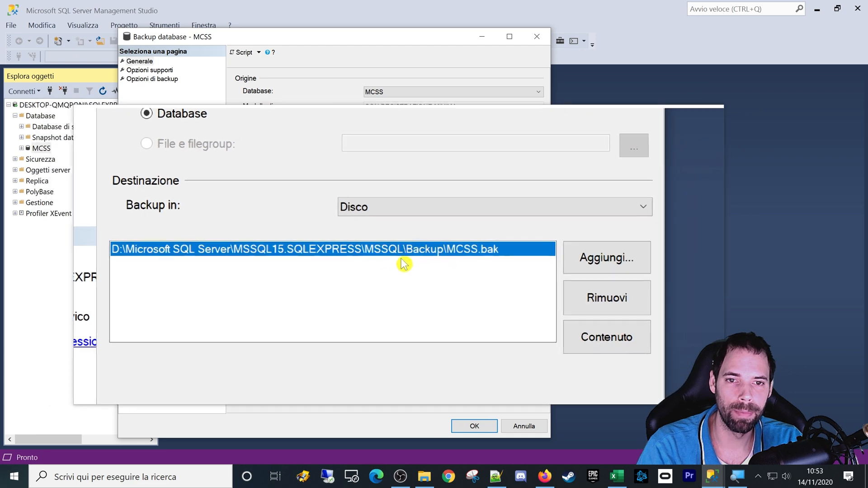
{"action": "key", "text": "super+Escape"}
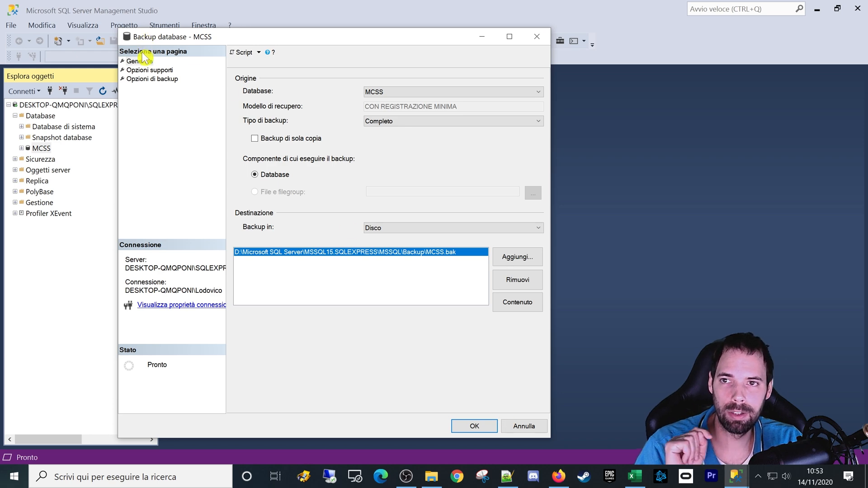
{"action": "left_click", "coordinate": [144, 71]}
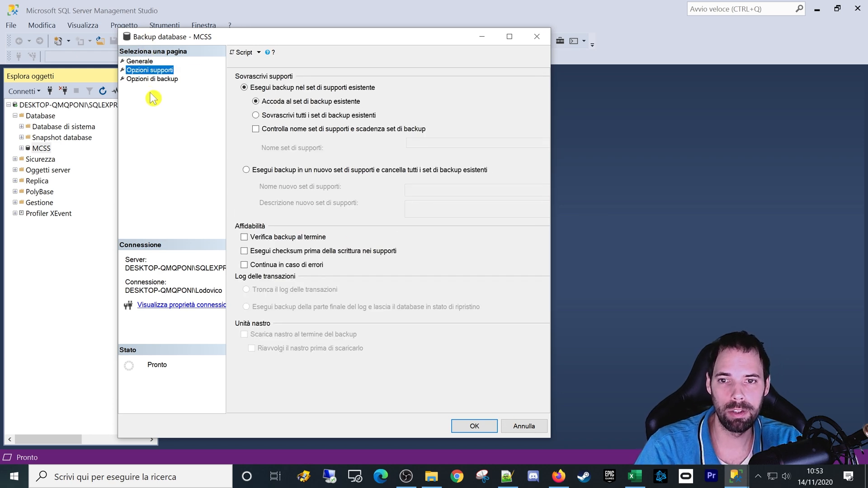
{"action": "key", "text": "super+plus"}
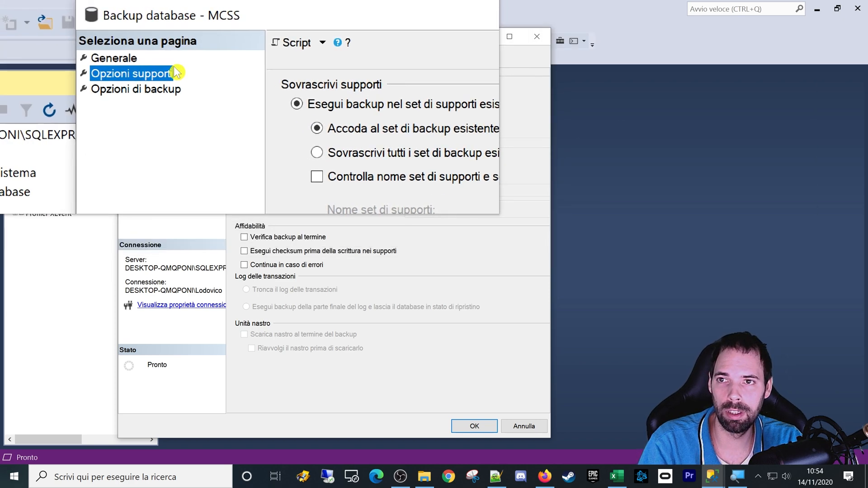
{"action": "left_click", "coordinate": [30, 28]}
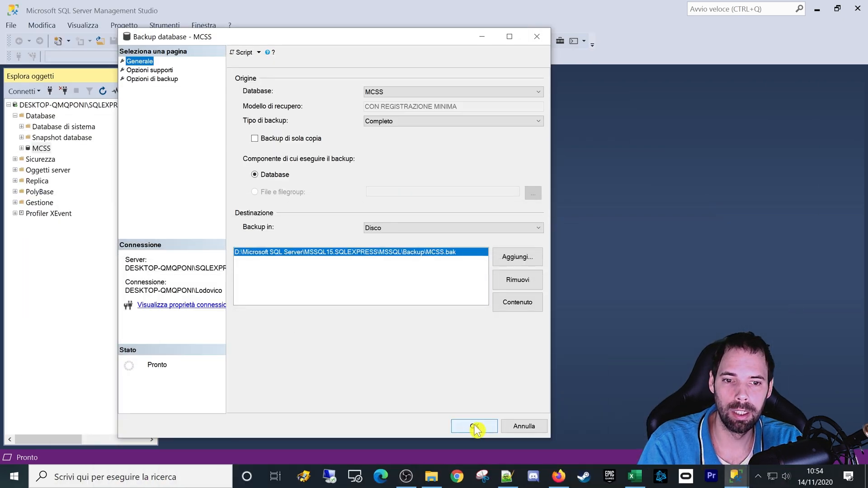
{"action": "left_click", "coordinate": [475, 428]}
{"action": "left_click", "coordinate": [464, 260]}
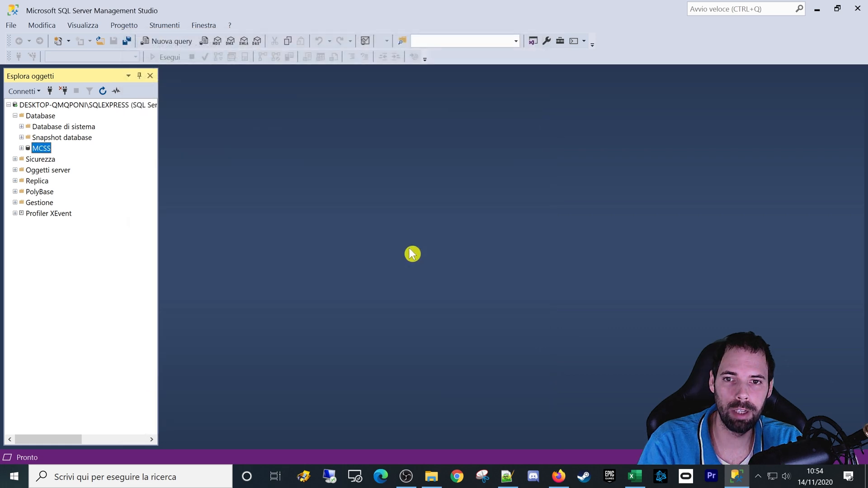
Step: Reopen the MCSS backup settings and copy the default Backup folder path without adding a new destination
{"action": "right_click", "coordinate": [40, 150]}
{"action": "mouse_move", "coordinate": [79, 192]}
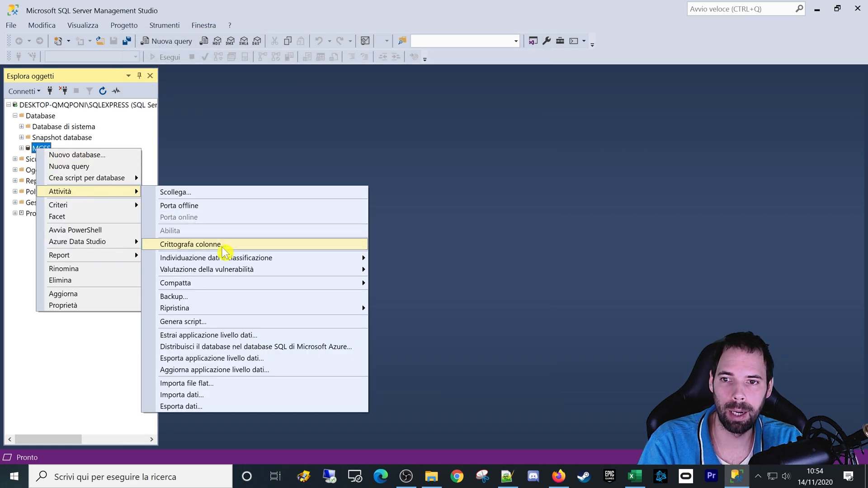
{"action": "left_click", "coordinate": [229, 298]}
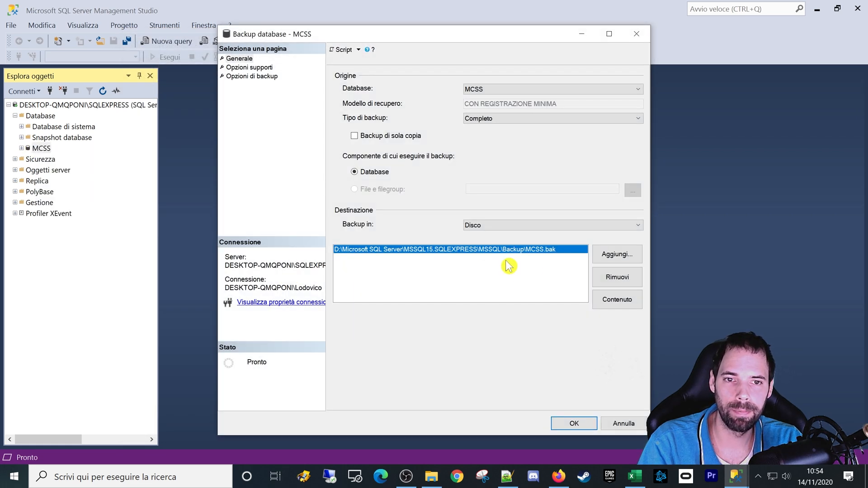
{"action": "left_click", "coordinate": [610, 263]}
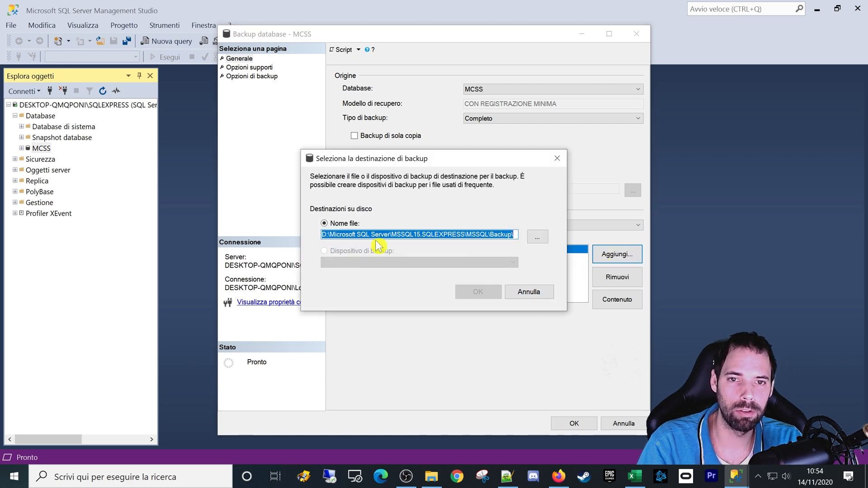
{"action": "left_click", "coordinate": [542, 294]}
Step: Switch to File Explorer, open D:\Microsoft SQL Server\MSSQL15.SQLEXPRESS\MSSQL\Backup\ and select MCSS.bak
{"action": "left_click", "coordinate": [432, 477]}
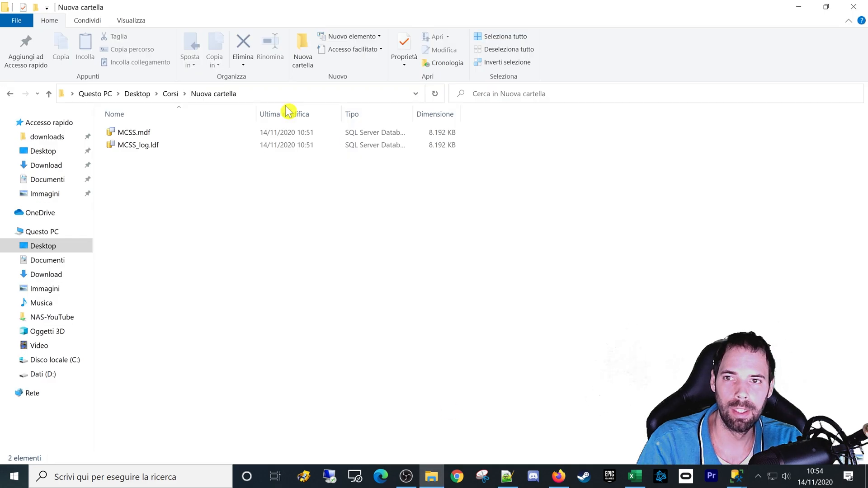
{"action": "left_click", "coordinate": [258, 99]}
{"action": "type", "text": "D:\\Microsoft SQL Server\\MSSQL15.SQLEXPRESS\\MSSQL\\Backup\\"}
{"action": "key", "text": "Return"}
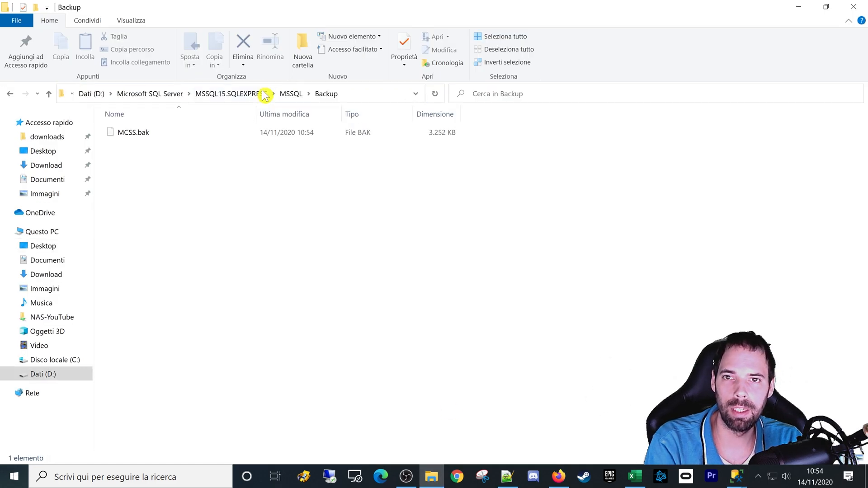
{"action": "left_click", "coordinate": [129, 135]}
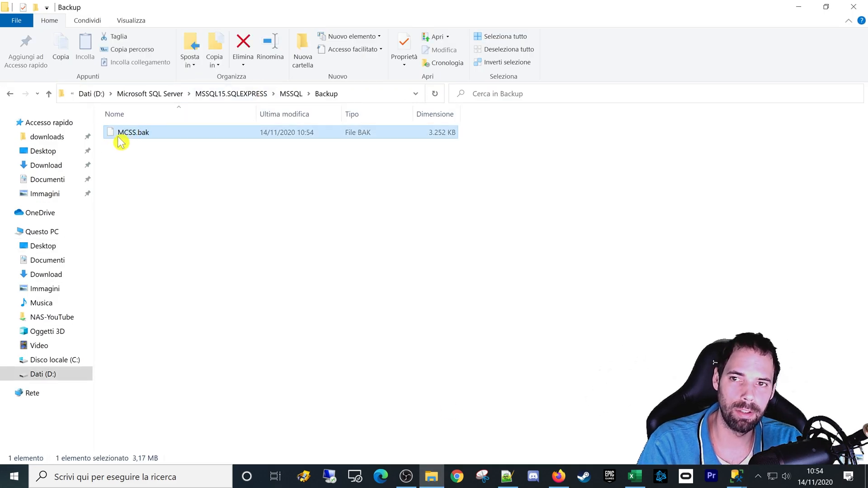
Step: Return to the MCSS backup dialog and examine the append and overwrite options for existing backup sets beside the MCSS.bak file
{"action": "left_click", "coordinate": [737, 477]}
{"action": "left_click", "coordinate": [814, 420]}
{"action": "left_click", "coordinate": [249, 68]}
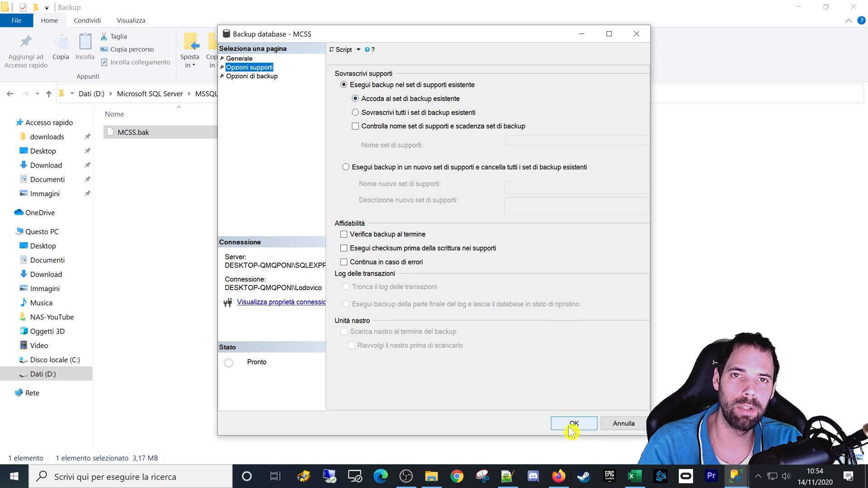
{"action": "left_click_drag", "start_coordinate": [441, 36], "coordinate": [419, 188]}
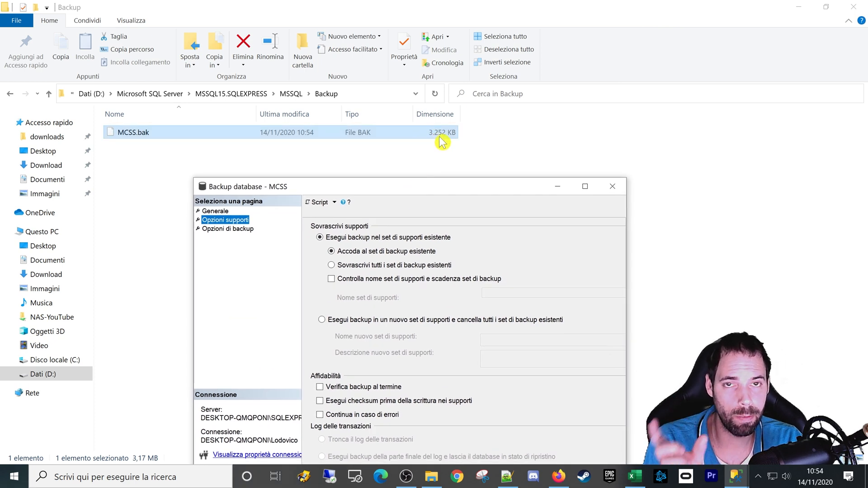
{"action": "left_click_drag", "start_coordinate": [432, 192], "coordinate": [429, 156]}
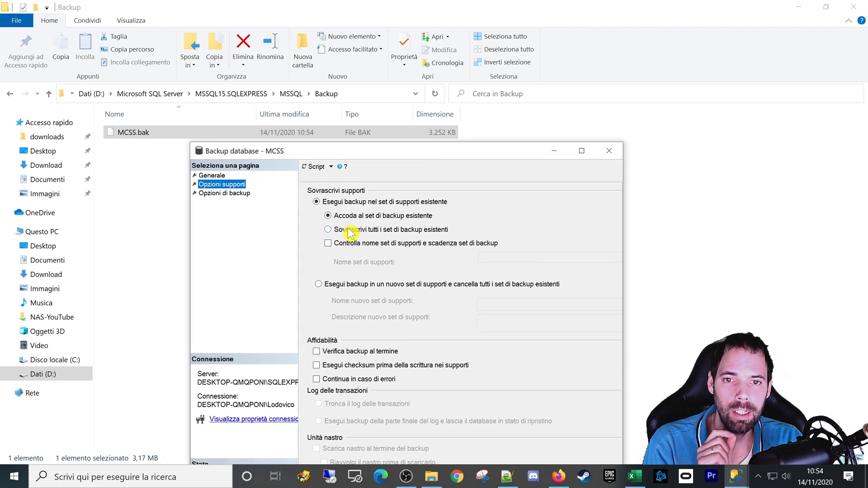
{"action": "left_click", "coordinate": [349, 231]}
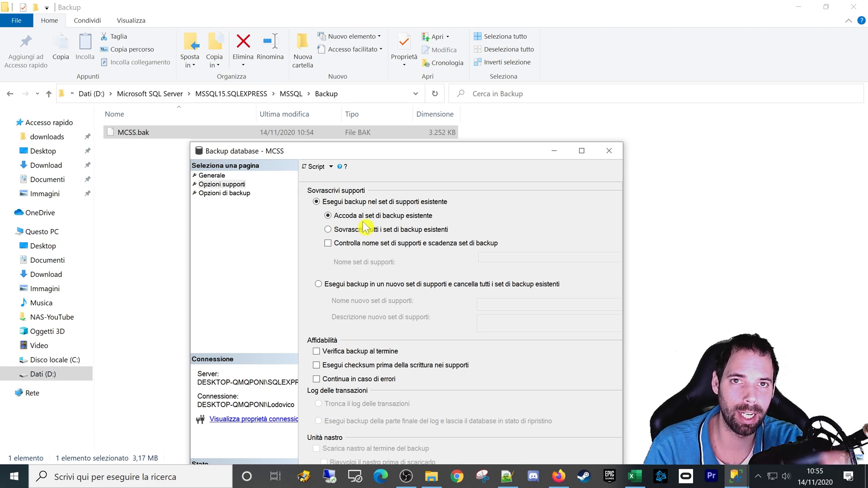
Step: Run the full MCSS backup to MCSS.bak again, appending it to the existing backup set
{"action": "left_click", "coordinate": [212, 176]}
{"action": "left_click_drag", "start_coordinate": [273, 148], "coordinate": [215, 8]}
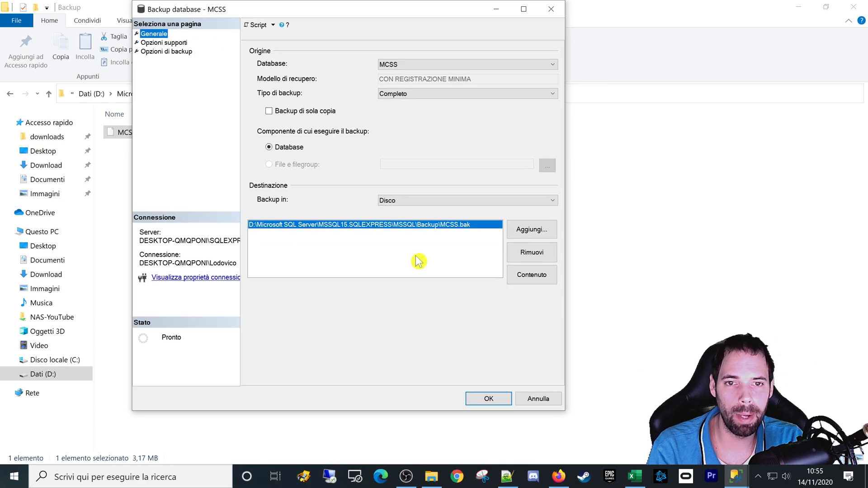
{"action": "left_click", "coordinate": [488, 399]}
{"action": "left_click", "coordinate": [486, 231]}
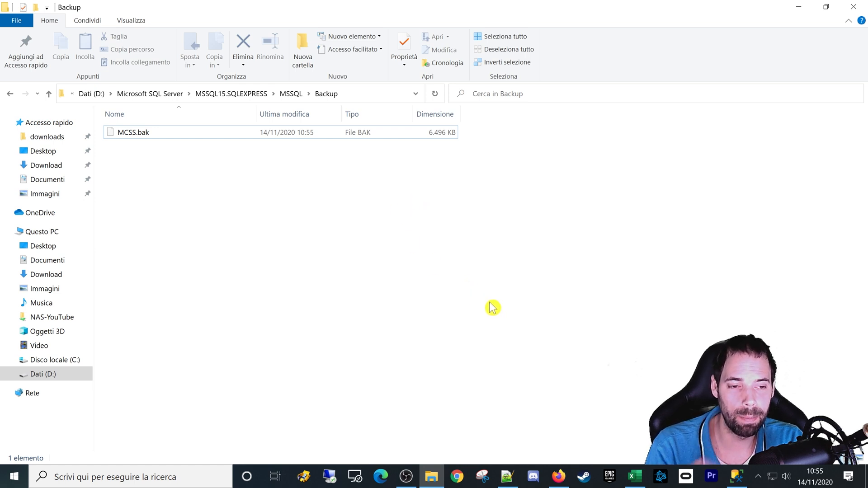
Step: Switch to SQL Server Management Studio and shrink the MCSS database without reorganizing its files
{"action": "left_click", "coordinate": [742, 480]}
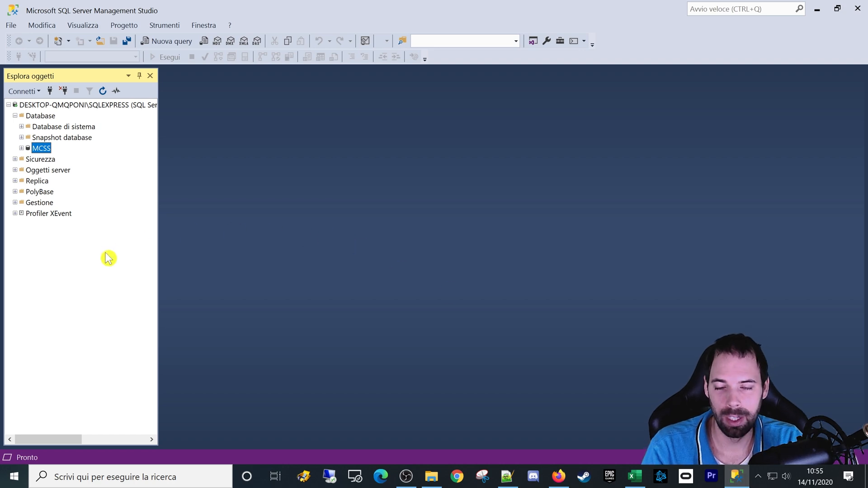
{"action": "right_click", "coordinate": [41, 149]}
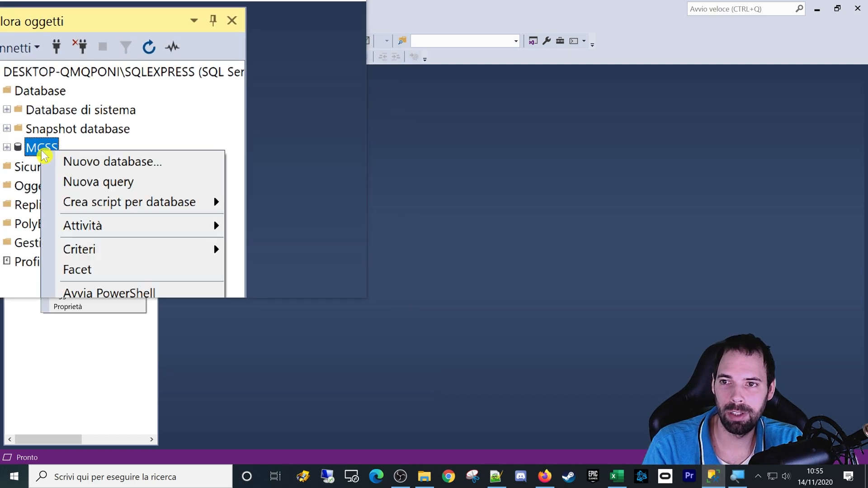
{"action": "mouse_move", "coordinate": [82, 226]}
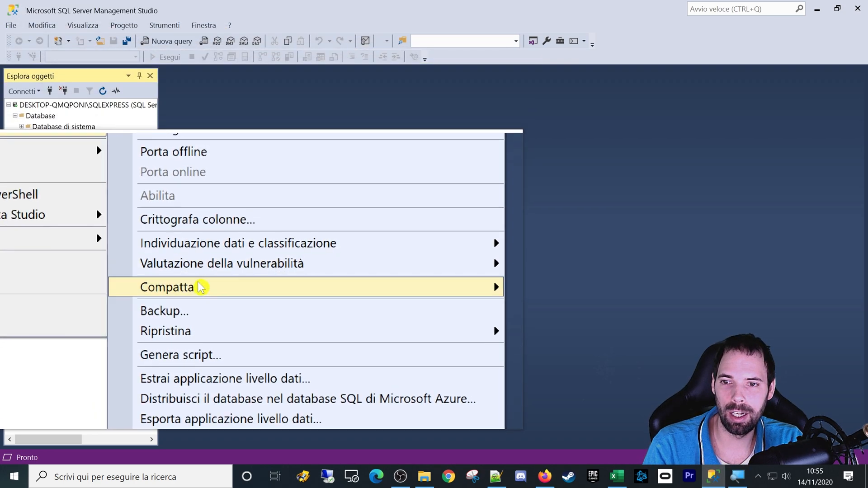
{"action": "mouse_move", "coordinate": [200, 287]}
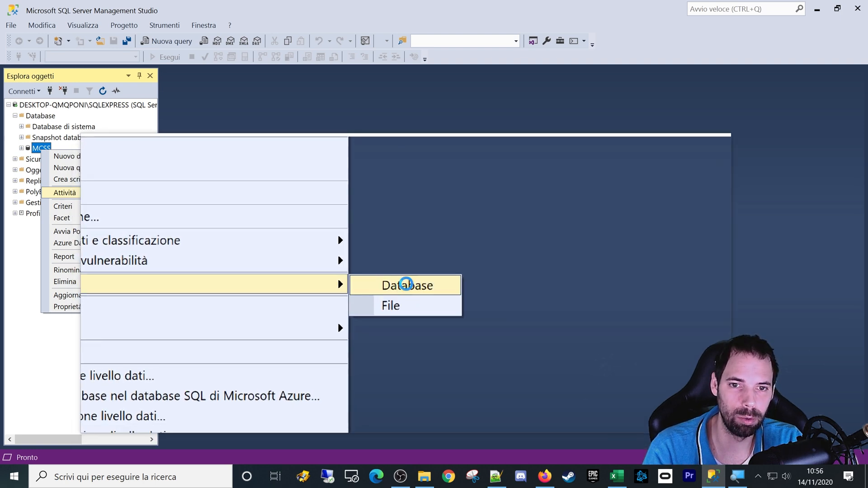
{"action": "left_click", "coordinate": [409, 288]}
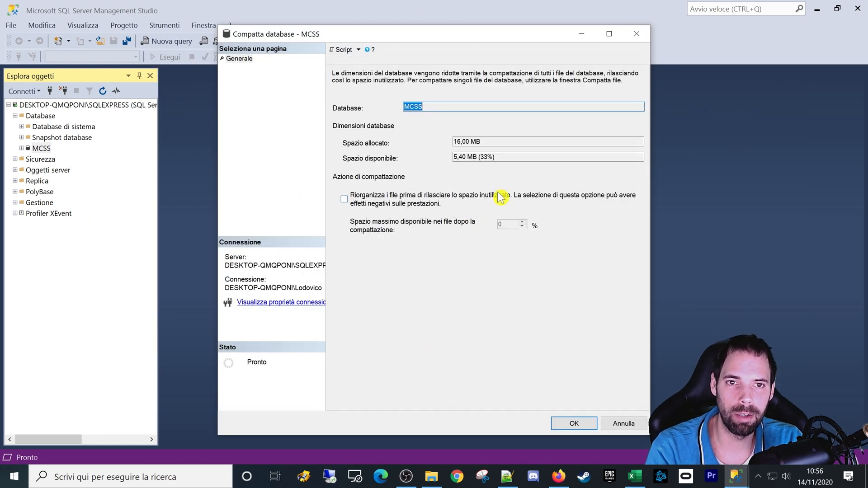
{"action": "left_click_drag", "start_coordinate": [495, 156], "coordinate": [446, 159]}
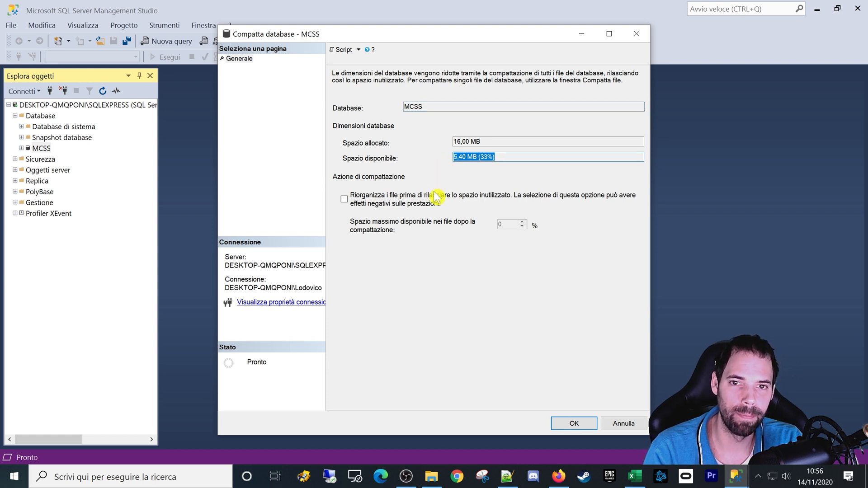
{"action": "left_click_drag", "start_coordinate": [498, 157], "coordinate": [431, 151]}
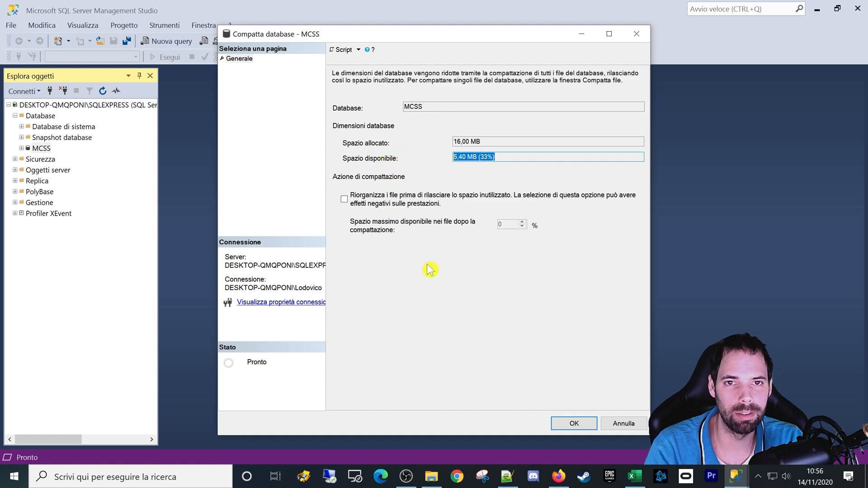
{"action": "left_click", "coordinate": [571, 425]}
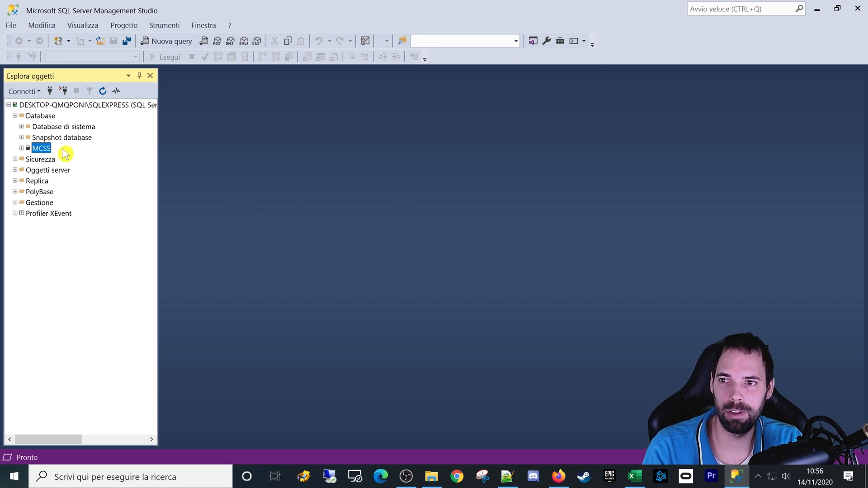
Step: Run another full backup of the shrunken MCSS database with the default disk destination
{"action": "right_click", "coordinate": [45, 147]}
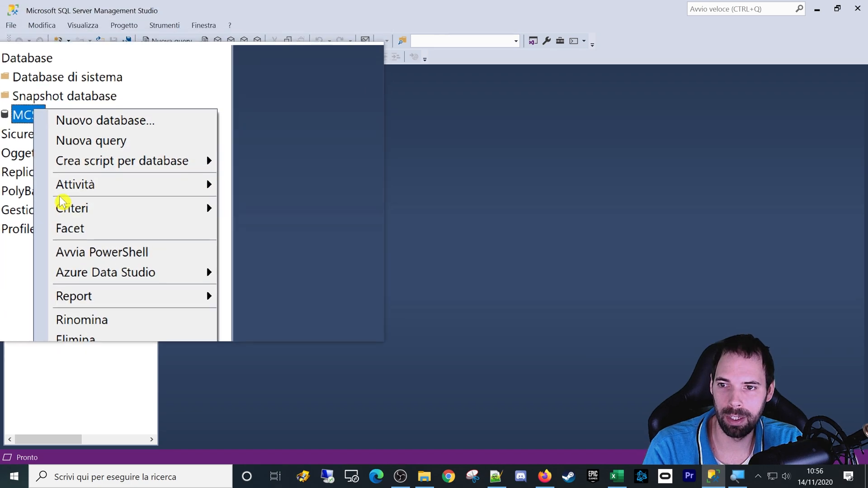
{"action": "mouse_move", "coordinate": [90, 185]}
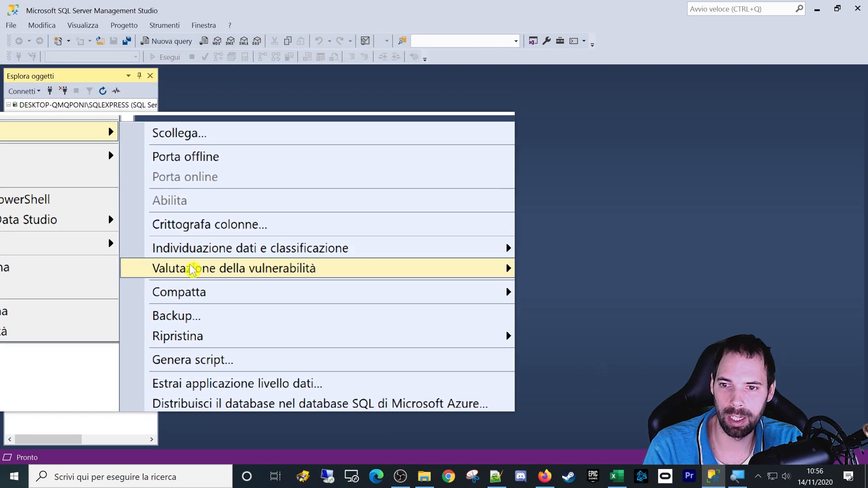
{"action": "left_click", "coordinate": [190, 316]}
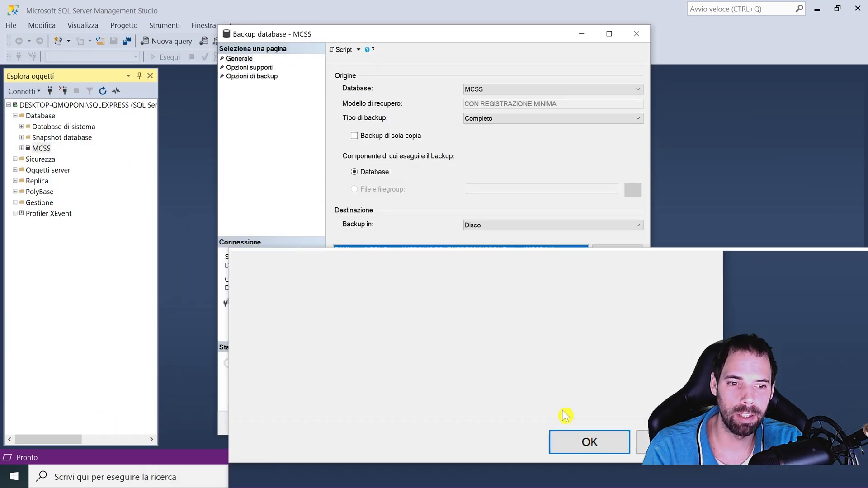
{"action": "left_click", "coordinate": [574, 424]}
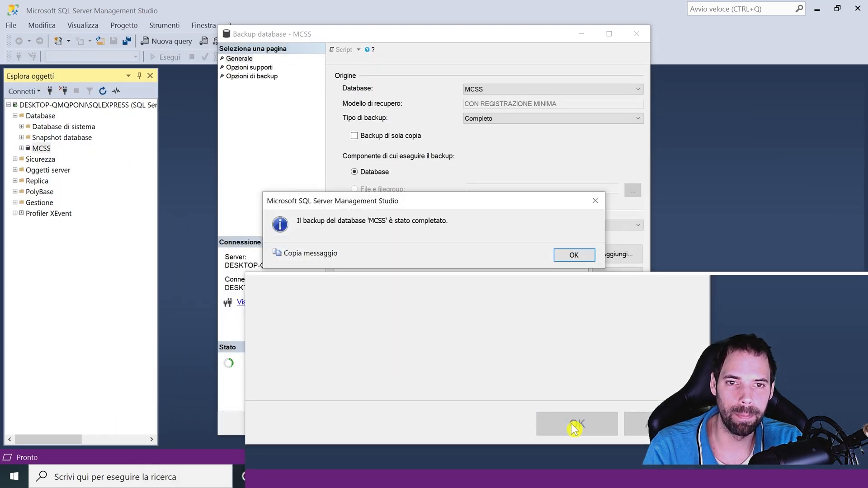
{"action": "left_click", "coordinate": [574, 256]}
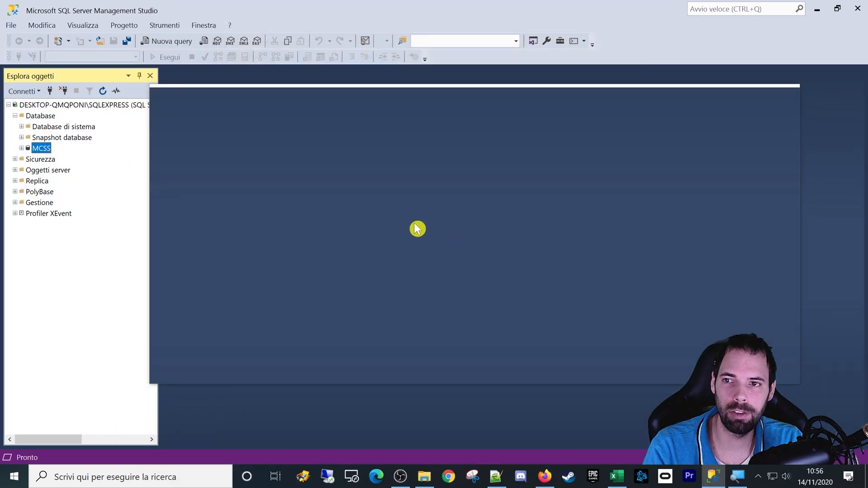
Step: Open the Restore Database dialog for the server's databases and enlarge it to show the full restore plan
{"action": "right_click", "coordinate": [41, 150]}
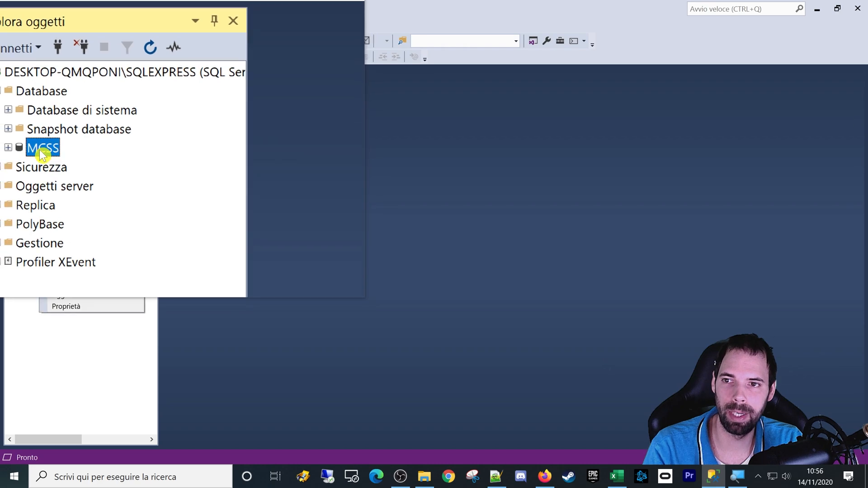
{"action": "mouse_move", "coordinate": [61, 194]}
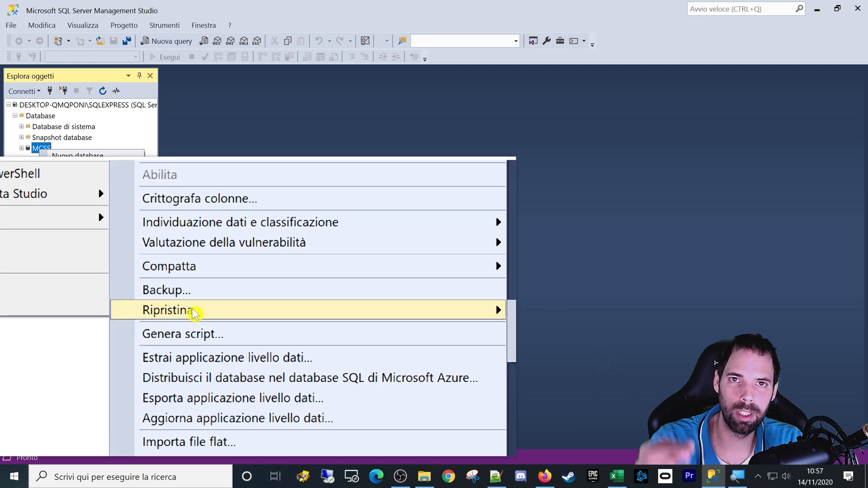
{"action": "right_click", "coordinate": [36, 117]}
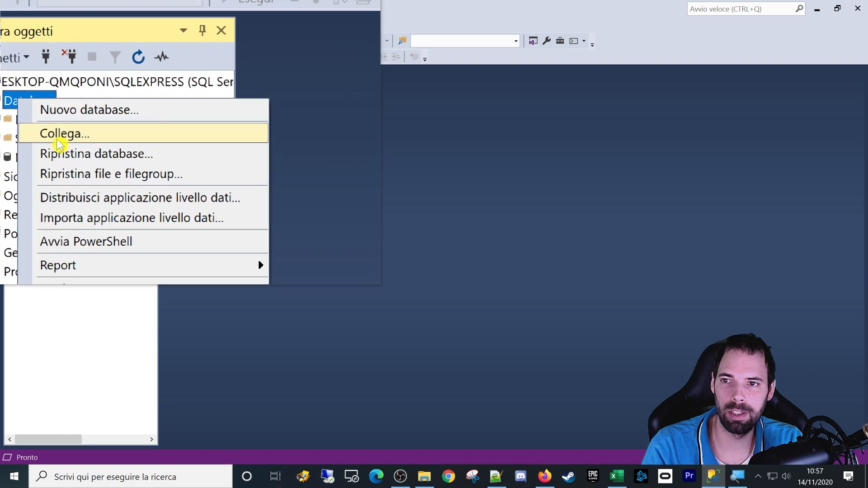
{"action": "left_click", "coordinate": [80, 171]}
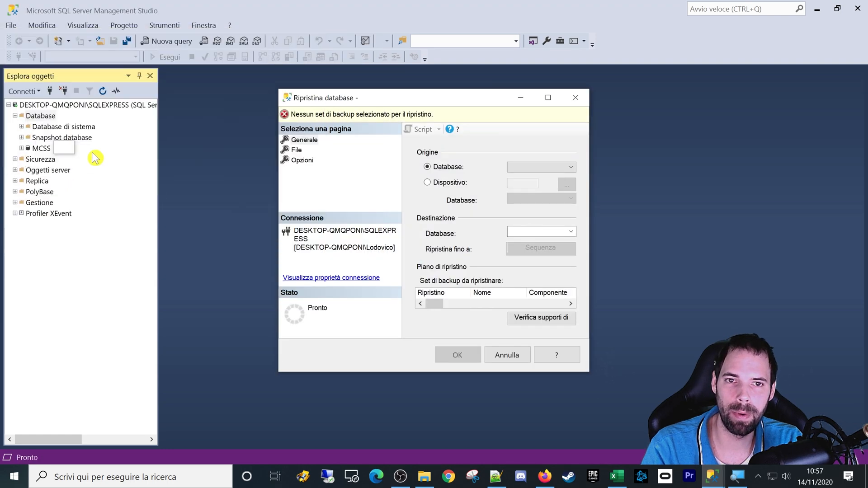
{"action": "left_click_drag", "start_coordinate": [258, 78], "coordinate": [192, 70]}
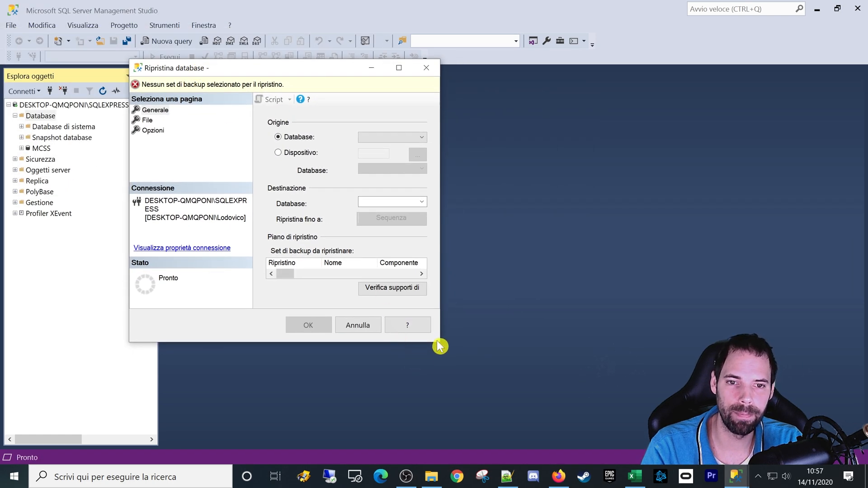
{"action": "left_click_drag", "start_coordinate": [437, 343], "coordinate": [703, 434]}
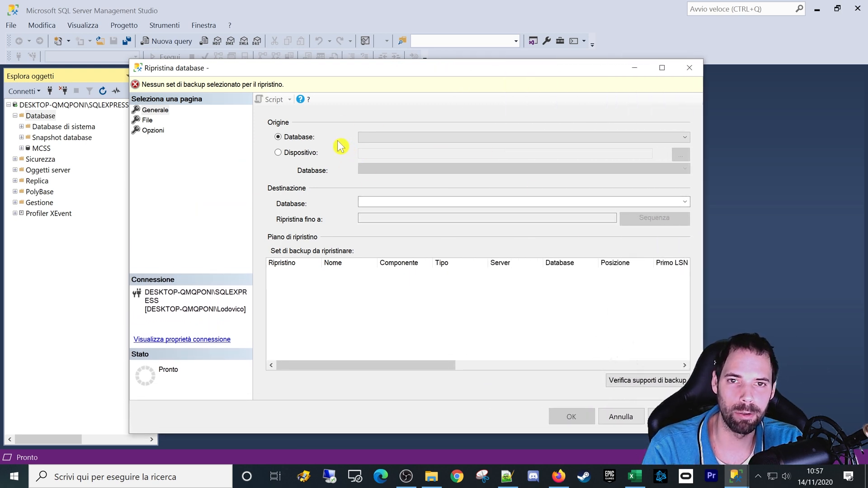
Step: Choose MCSS as the source database for the restore
{"action": "left_click", "coordinate": [387, 141]}
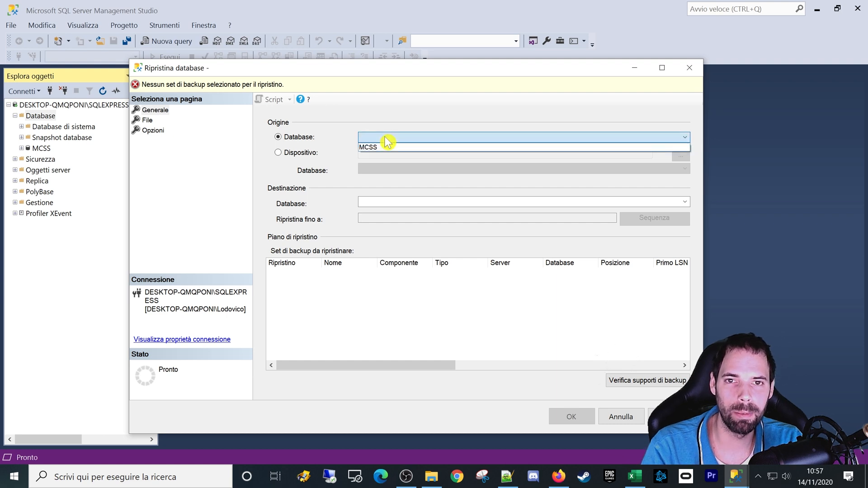
{"action": "left_click", "coordinate": [386, 149]}
{"action": "left_click", "coordinate": [387, 138]}
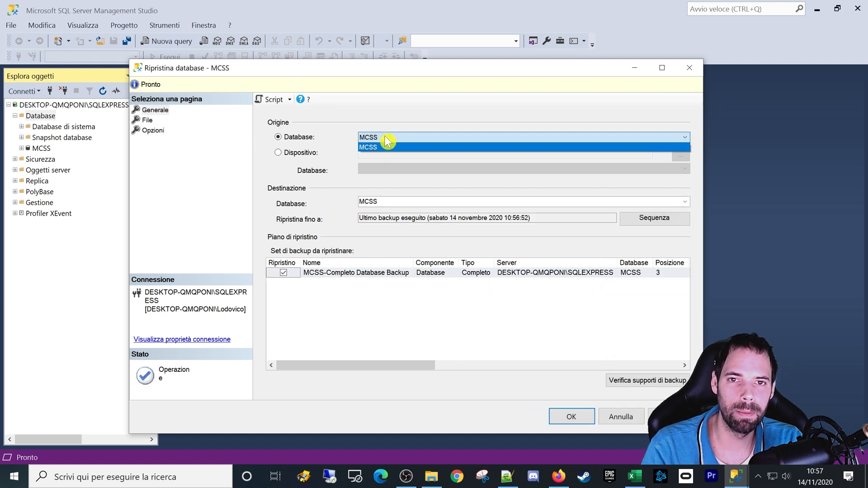
{"action": "left_click", "coordinate": [388, 143]}
Step: Check MCSS.bak in the Backup folder in File Explorer, and review the source database choices back in the restore dialog
{"action": "left_click", "coordinate": [432, 476]}
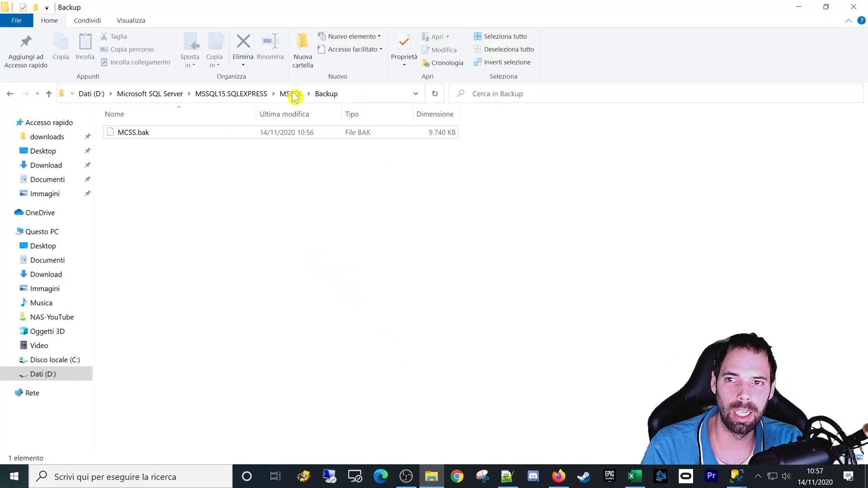
{"action": "mouse_move", "coordinate": [706, 472]}
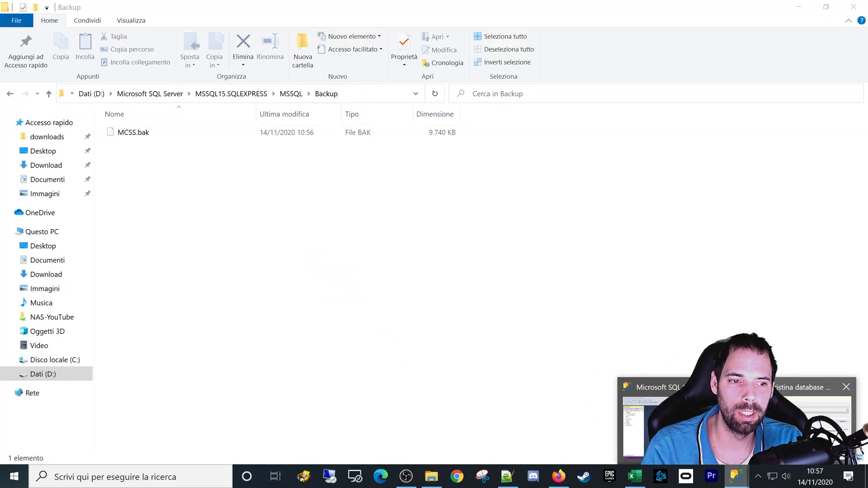
{"action": "left_click", "coordinate": [797, 416]}
{"action": "left_click", "coordinate": [383, 138]}
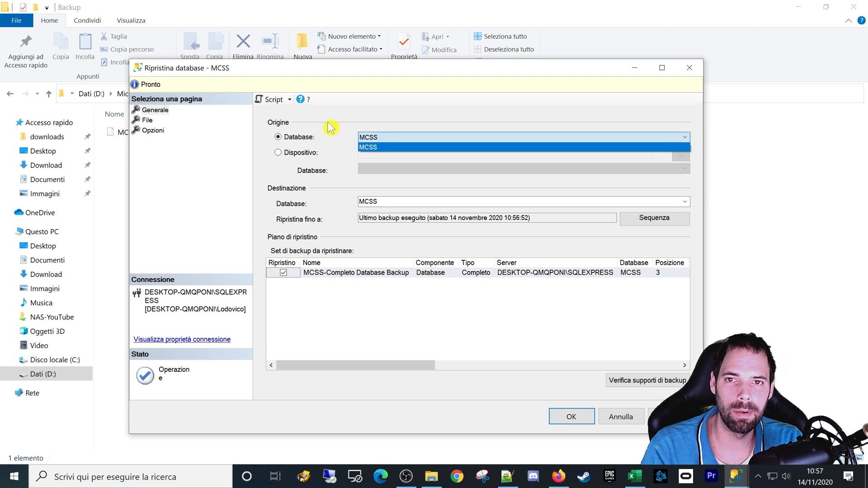
{"action": "left_click", "coordinate": [308, 131]}
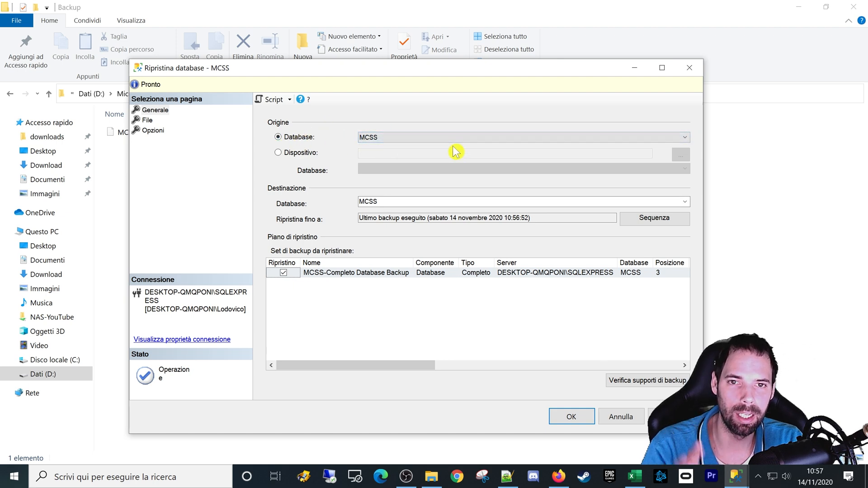
{"action": "left_click", "coordinate": [389, 138]}
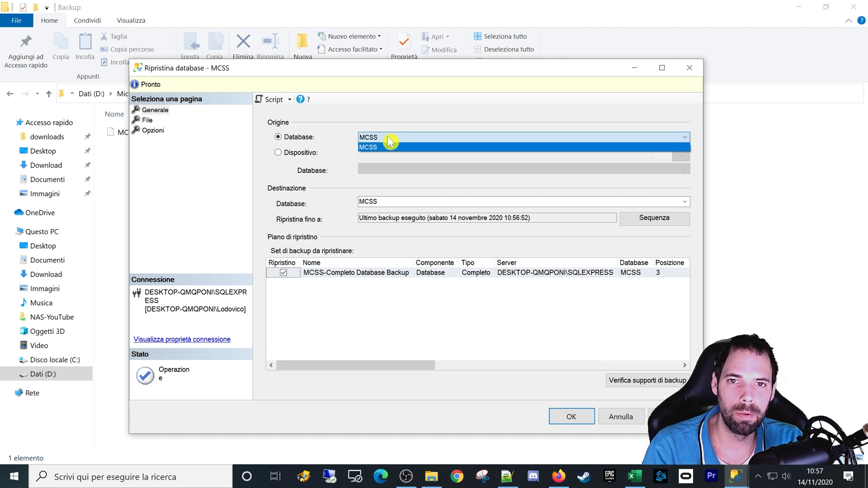
{"action": "left_click", "coordinate": [390, 138]}
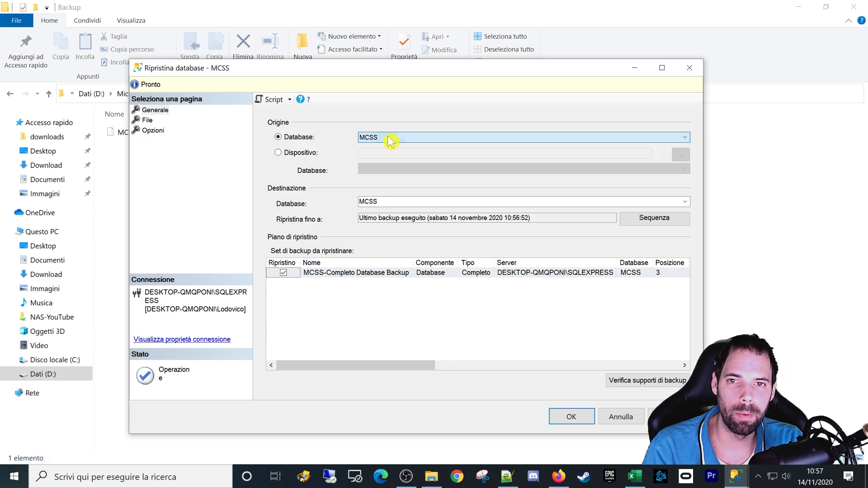
Step: Try a device as the restore source, cancel its backup media selection, and return the source to the MCSS database
{"action": "left_click", "coordinate": [290, 155]}
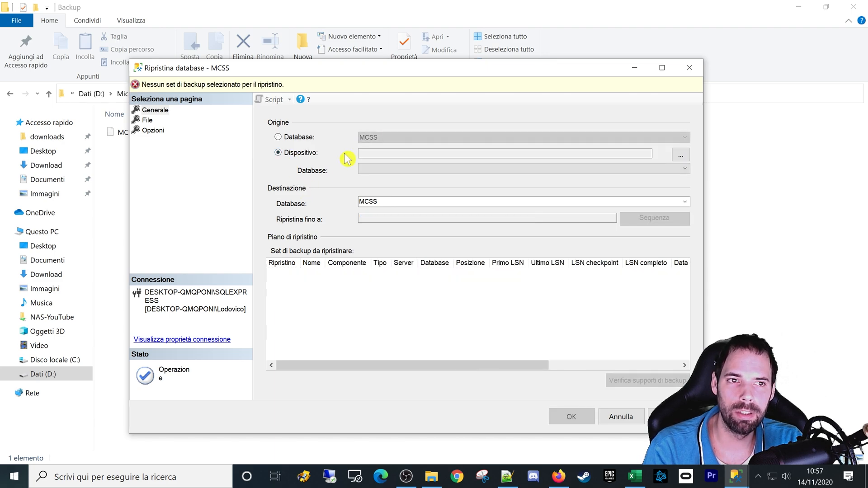
{"action": "left_click", "coordinate": [680, 156]}
{"action": "left_click", "coordinate": [484, 340]}
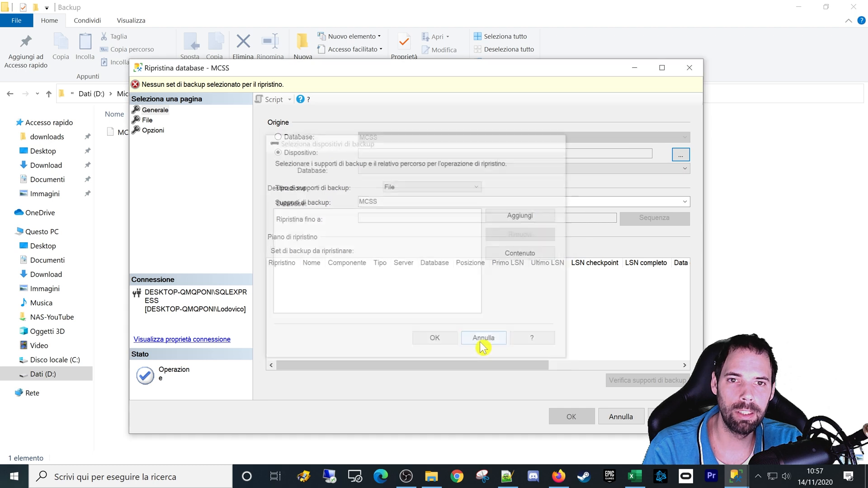
{"action": "left_click", "coordinate": [290, 140]}
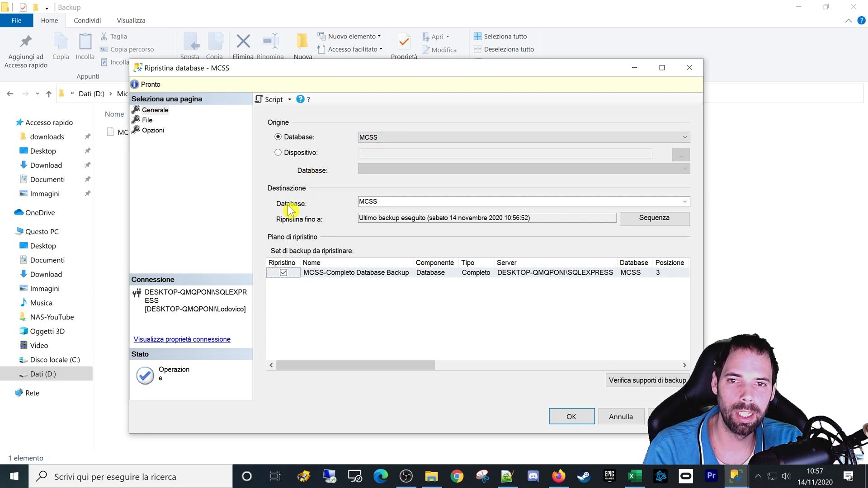
Step: Try to restore the MCSS backup into the model database, and read and dismiss the resulting message details
{"action": "left_click_drag", "start_coordinate": [361, 201], "coordinate": [431, 202]}
{"action": "left_click", "coordinate": [684, 204]}
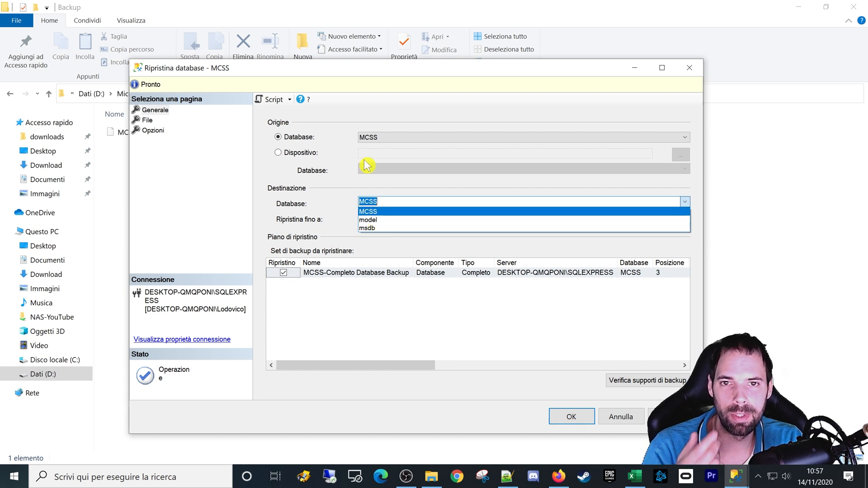
{"action": "left_click", "coordinate": [382, 220]}
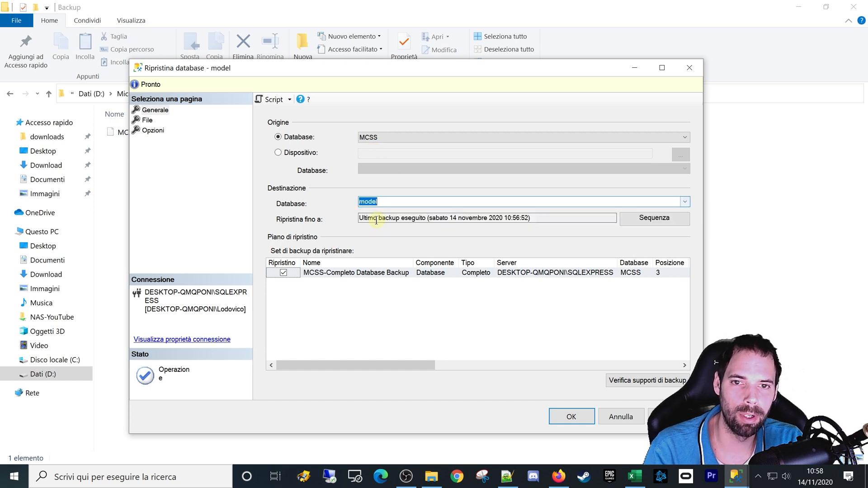
{"action": "left_click", "coordinate": [585, 421]}
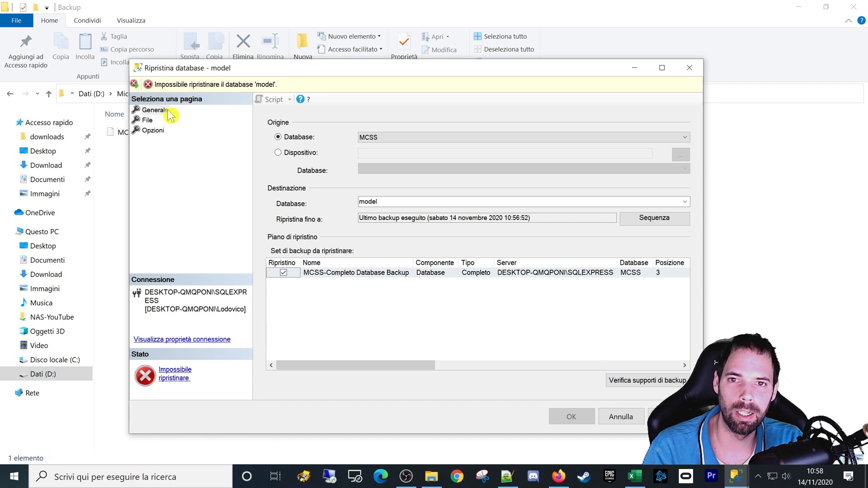
{"action": "left_click", "coordinate": [176, 87]}
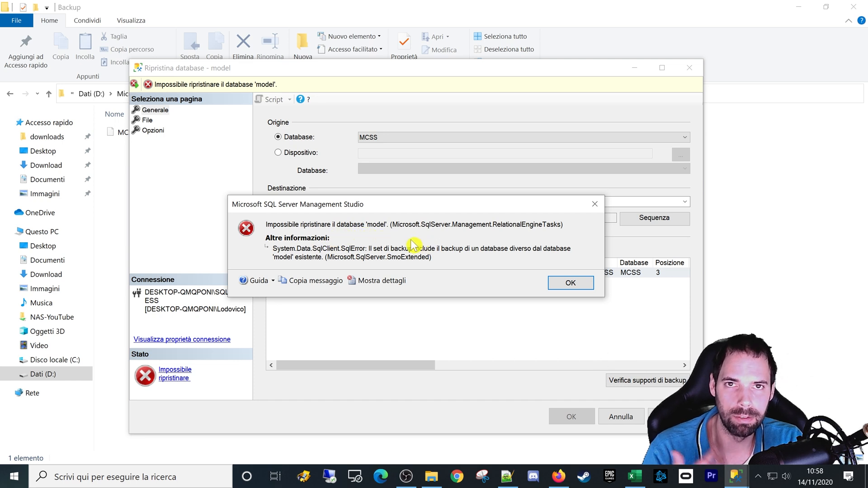
{"action": "left_click", "coordinate": [569, 284]}
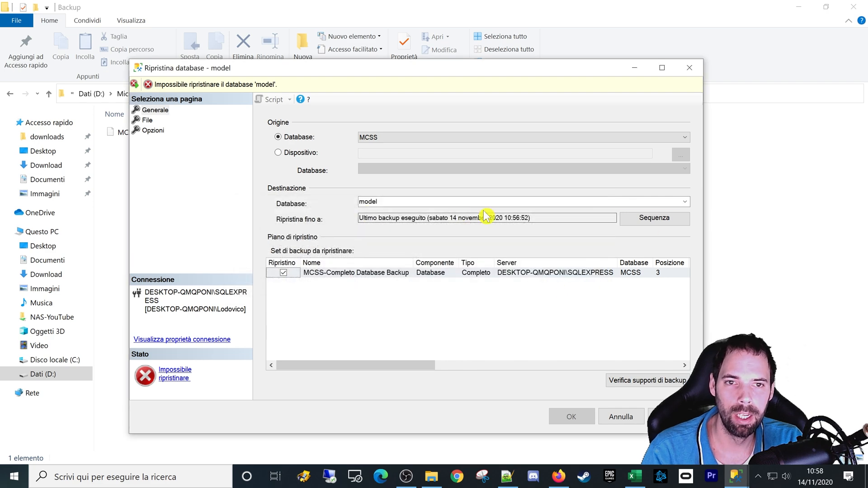
Step: Set MCSS as the destination database of the restore, and bring the restore dialog back in front
{"action": "left_click", "coordinate": [685, 203]}
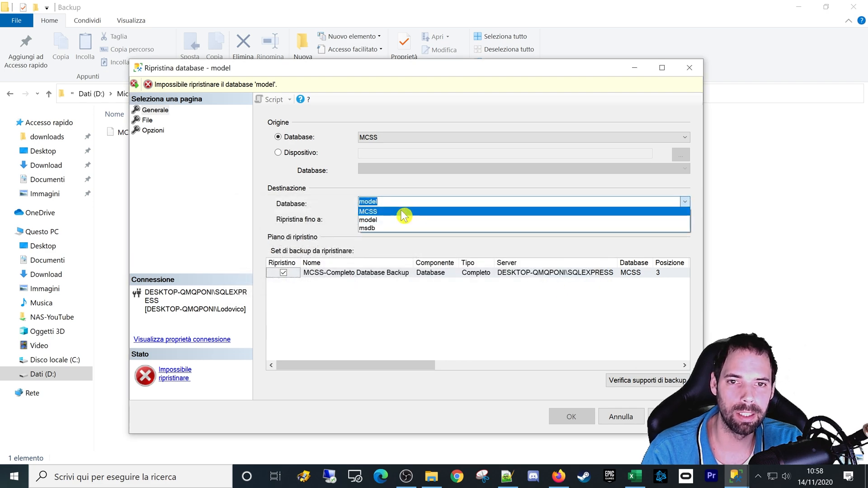
{"action": "left_click", "coordinate": [401, 214]}
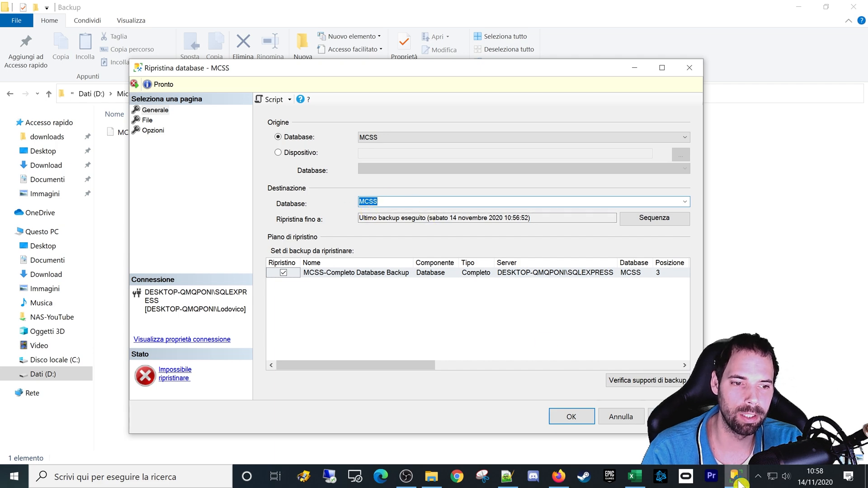
{"action": "mouse_move", "coordinate": [738, 483]}
{"action": "left_click", "coordinate": [632, 413]}
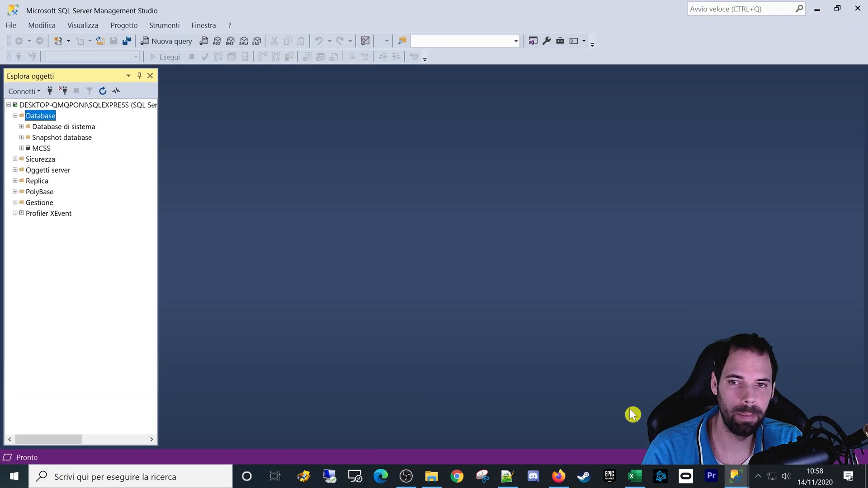
{"action": "left_click", "coordinate": [739, 483]}
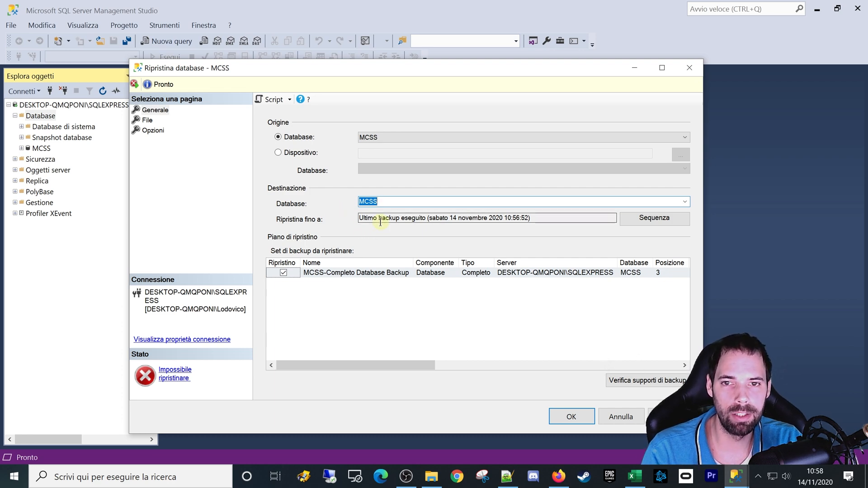
Step: Review the restore point, open the MCSS backup timeline, and set the timeline interval to Ora
{"action": "key", "text": "super+plus"}
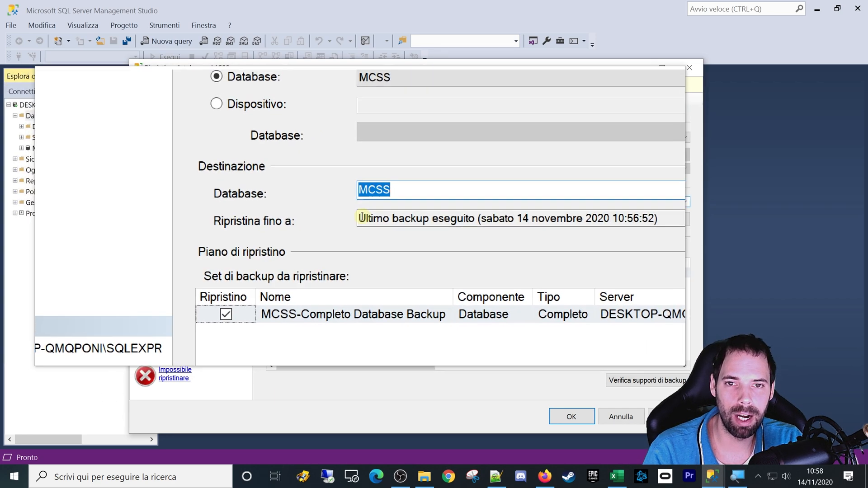
{"action": "left_click_drag", "start_coordinate": [363, 217], "coordinate": [425, 217]}
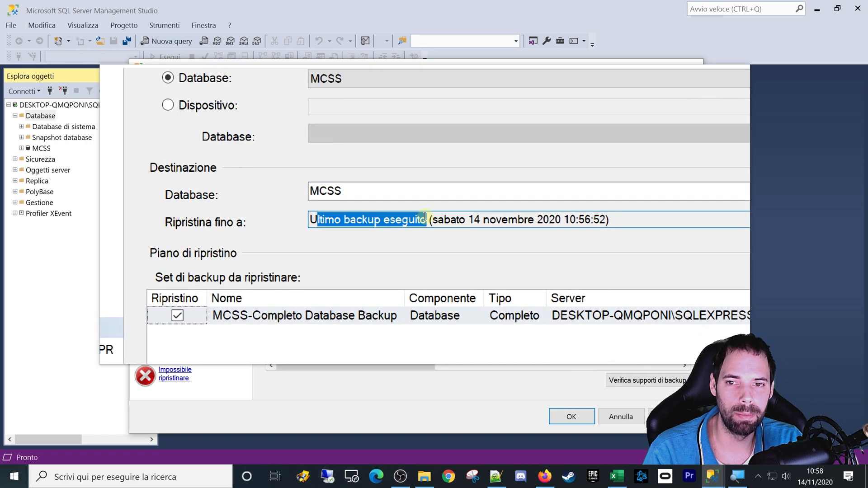
{"action": "left_click", "coordinate": [425, 218]}
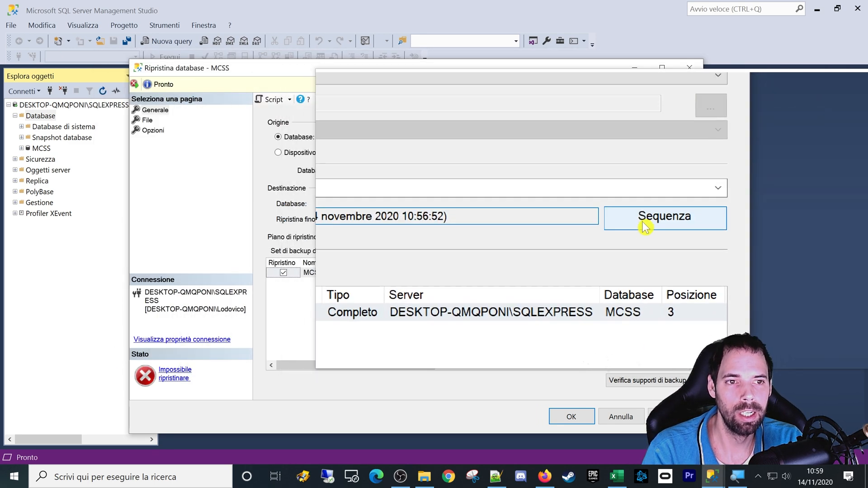
{"action": "left_click", "coordinate": [645, 227]}
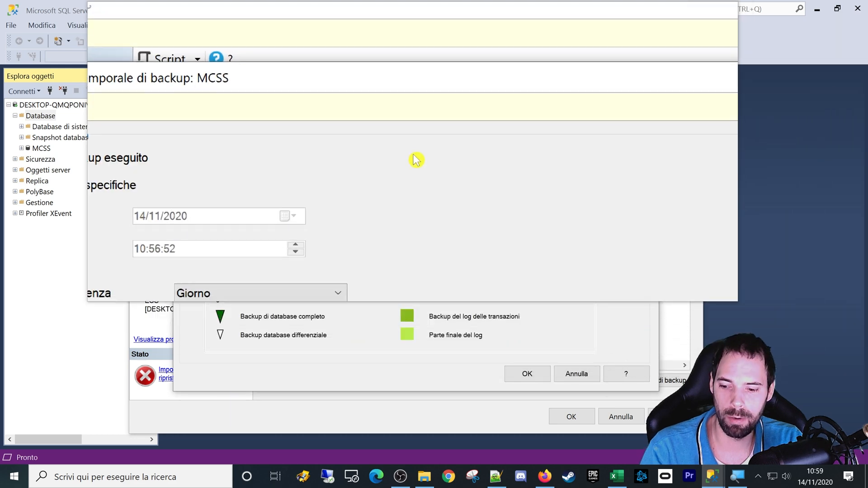
{"action": "key", "text": "super+Escape"}
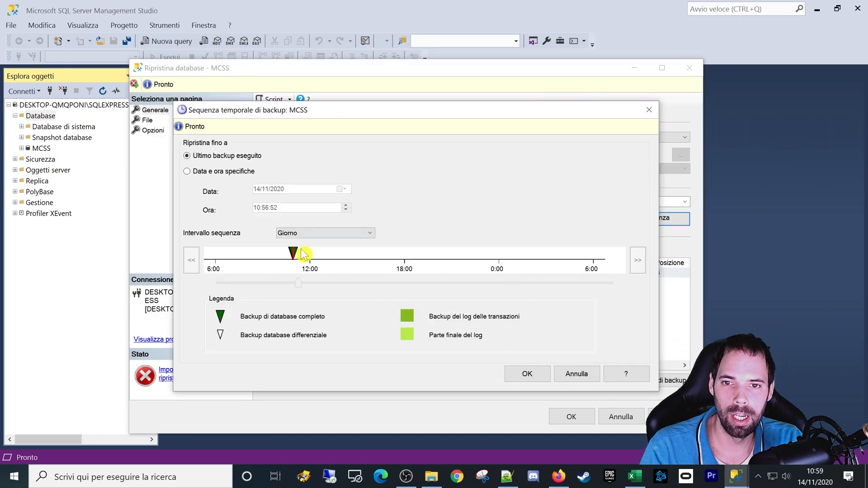
{"action": "left_click", "coordinate": [333, 234]}
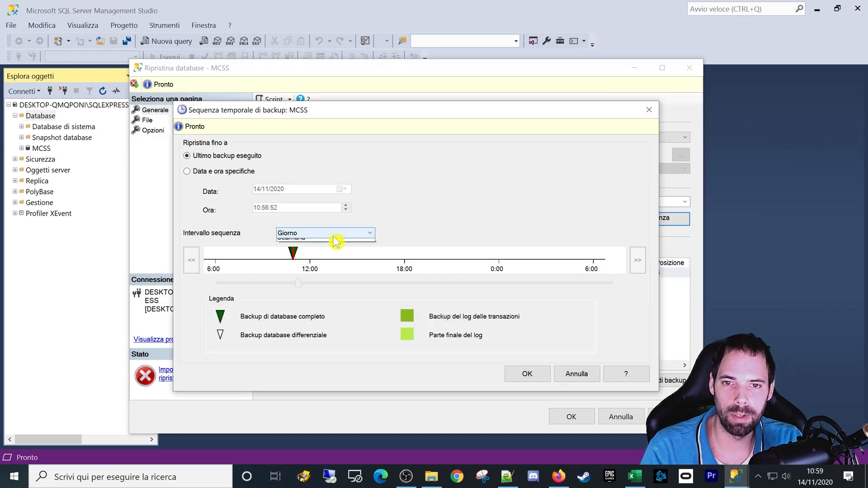
{"action": "left_click", "coordinate": [334, 243]}
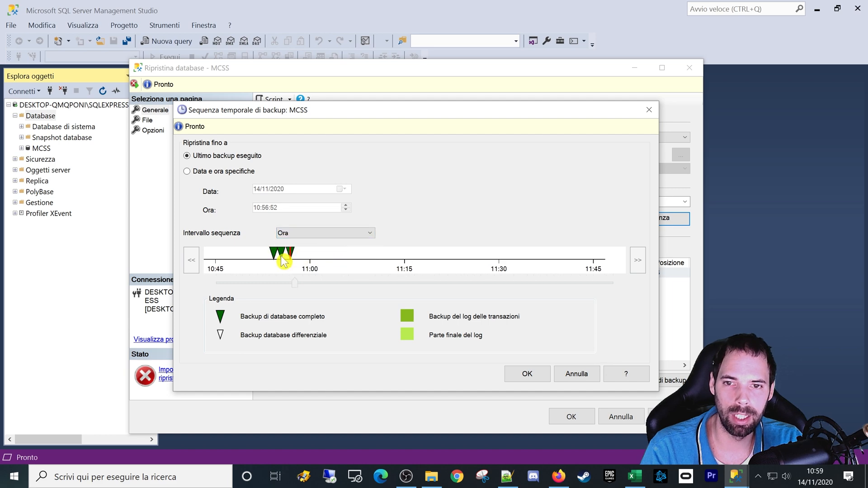
Step: Switch the restore point to a specific date and time, try the 10:55:25 and 10:54:15 backups, and confirm the 10:56:52 backup of 14/11/2020
{"action": "mouse_move", "coordinate": [282, 261]}
{"action": "key", "text": "super+plus"}
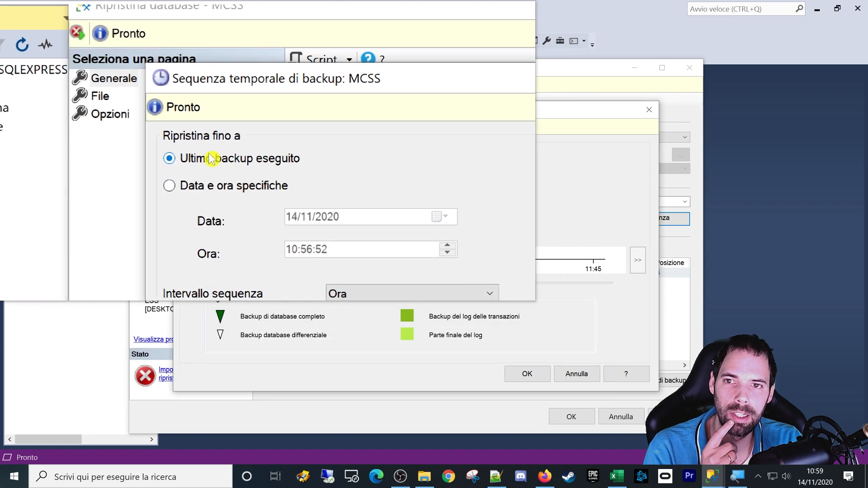
{"action": "left_click", "coordinate": [218, 182]}
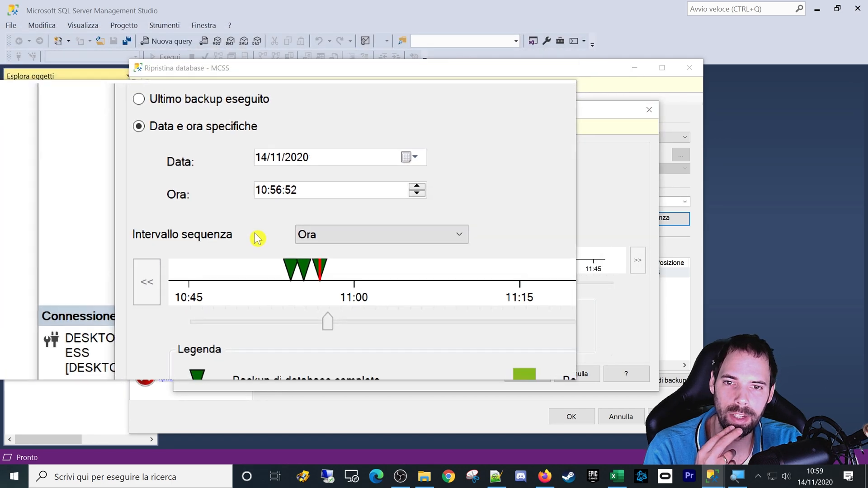
{"action": "left_click", "coordinate": [290, 224]}
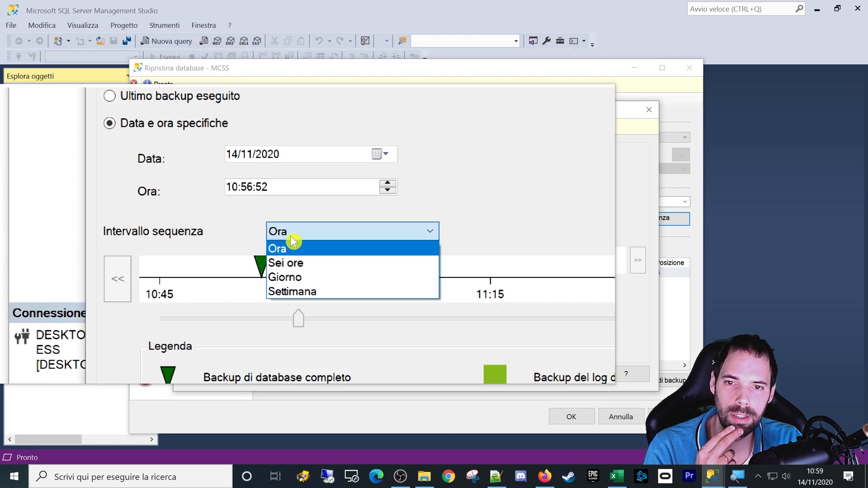
{"action": "left_click", "coordinate": [282, 251]}
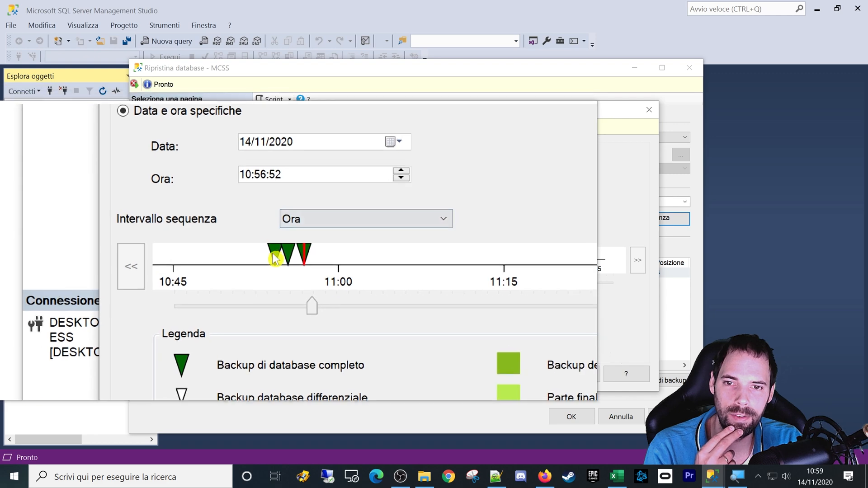
{"action": "left_click", "coordinate": [283, 259]}
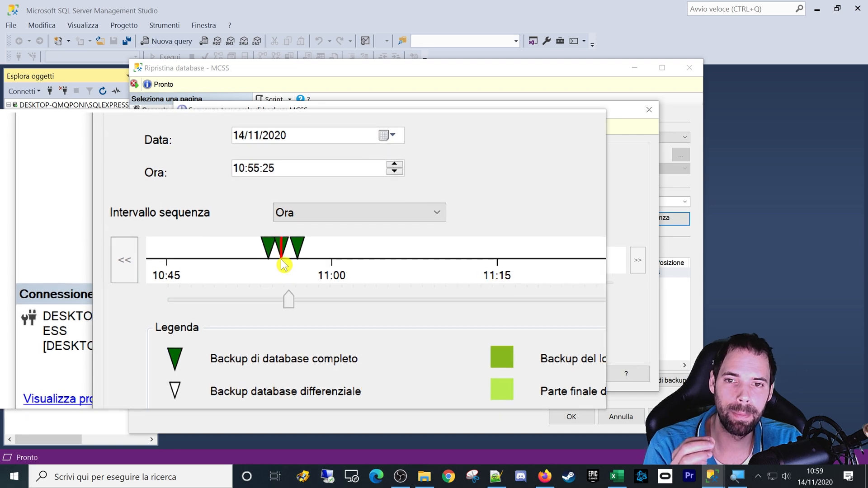
{"action": "mouse_move", "coordinate": [282, 255]}
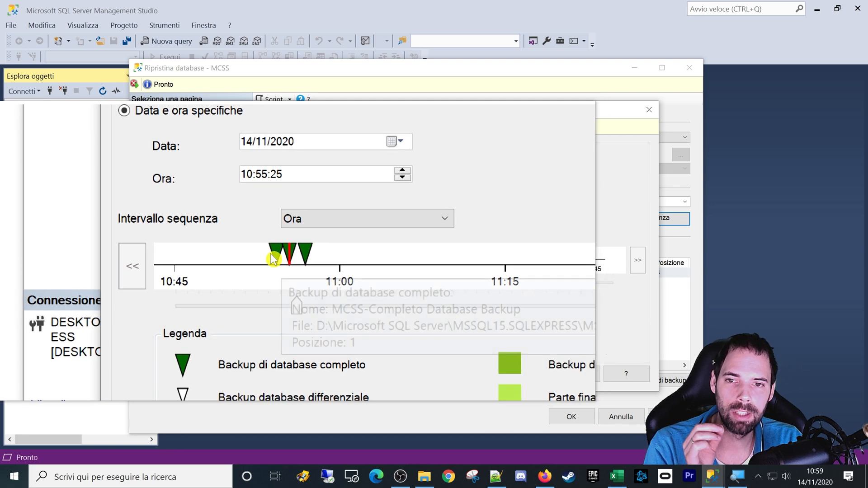
{"action": "left_click", "coordinate": [275, 255]}
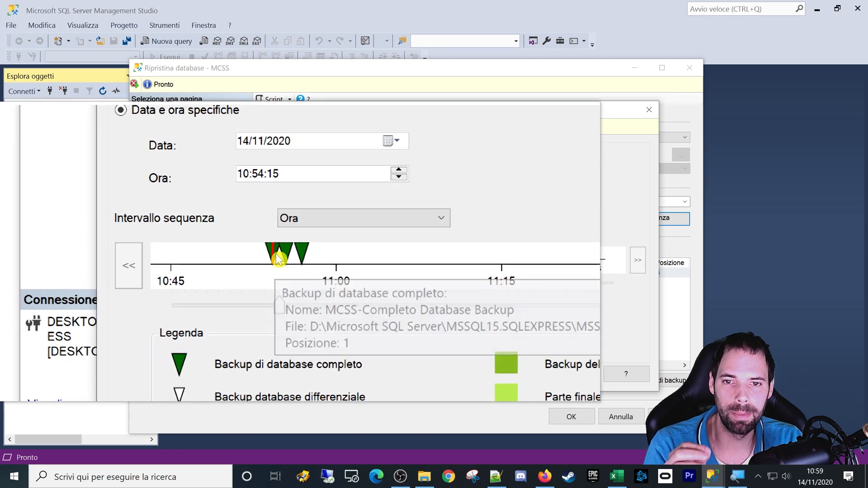
{"action": "left_click", "coordinate": [293, 256]}
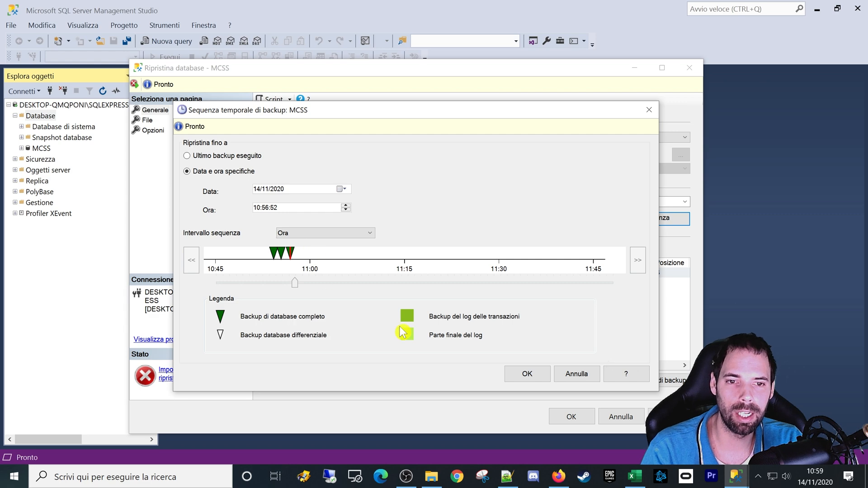
{"action": "left_click", "coordinate": [528, 374]}
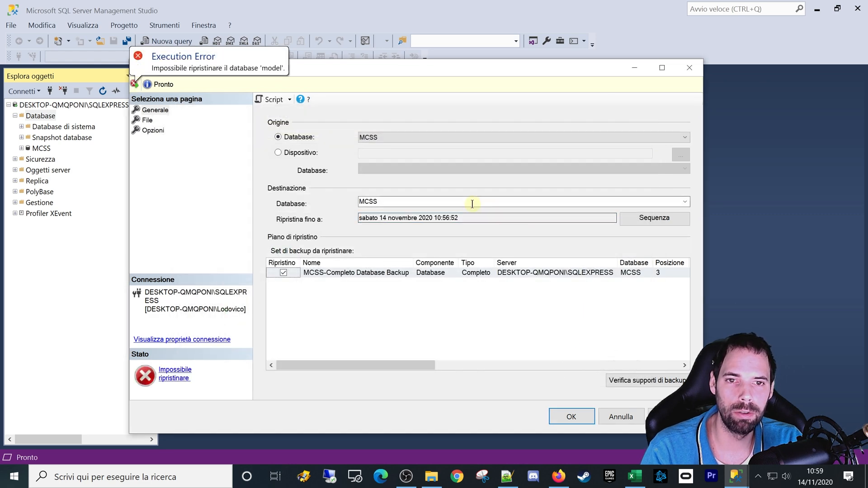
Step: Check the chosen restore date and time, run the restore of MCSS, and close the resulting message
{"action": "left_click_drag", "start_coordinate": [479, 219], "coordinate": [318, 219]}
{"action": "left_click_drag", "start_coordinate": [433, 218], "coordinate": [466, 218]}
{"action": "left_click", "coordinate": [466, 218]}
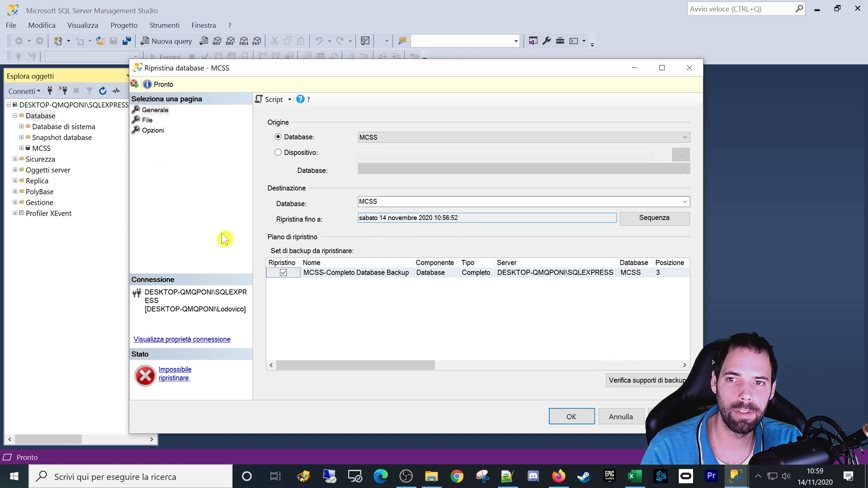
{"action": "left_click", "coordinate": [572, 418]}
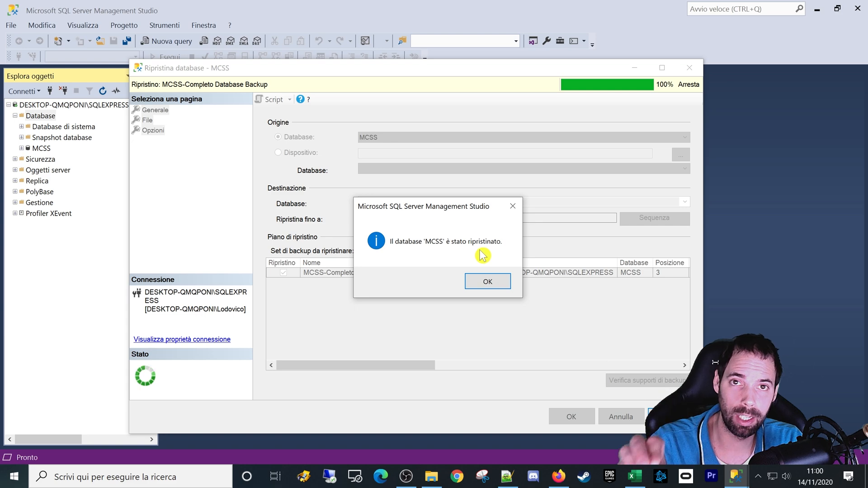
{"action": "left_click", "coordinate": [488, 282]}
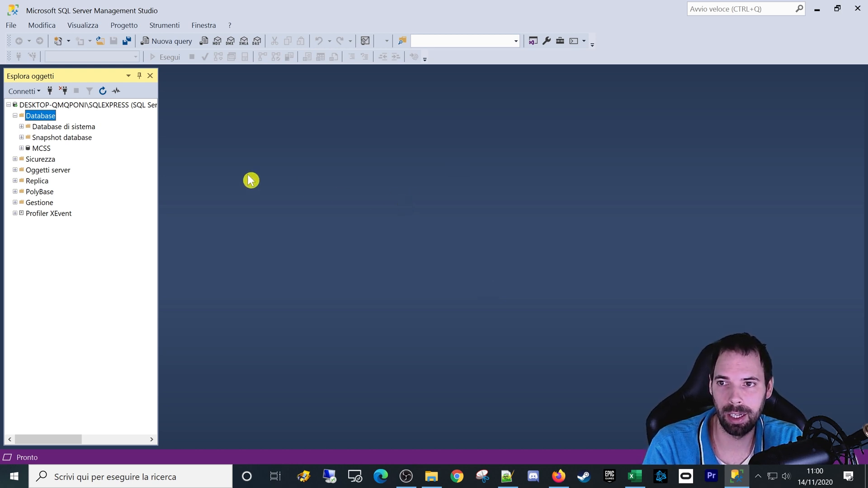
Step: Start another database restore, enlarge its dialog, and choose MCSS as the source database
{"action": "right_click", "coordinate": [41, 116]}
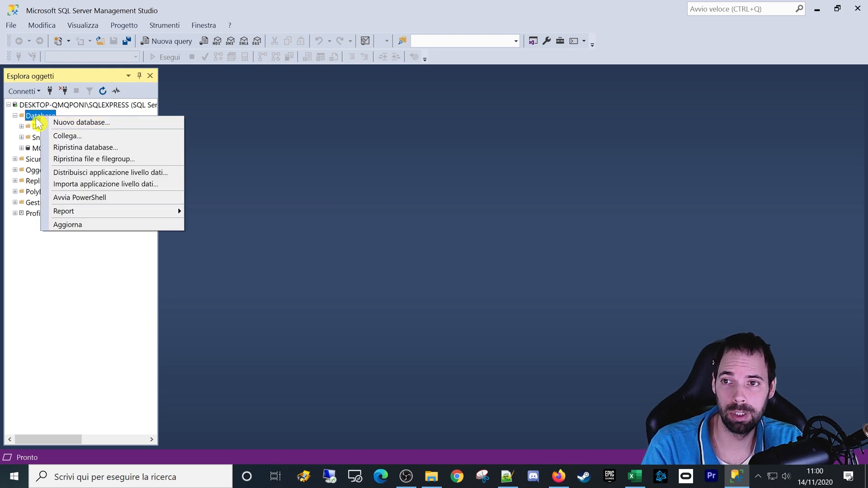
{"action": "left_click", "coordinate": [68, 148]}
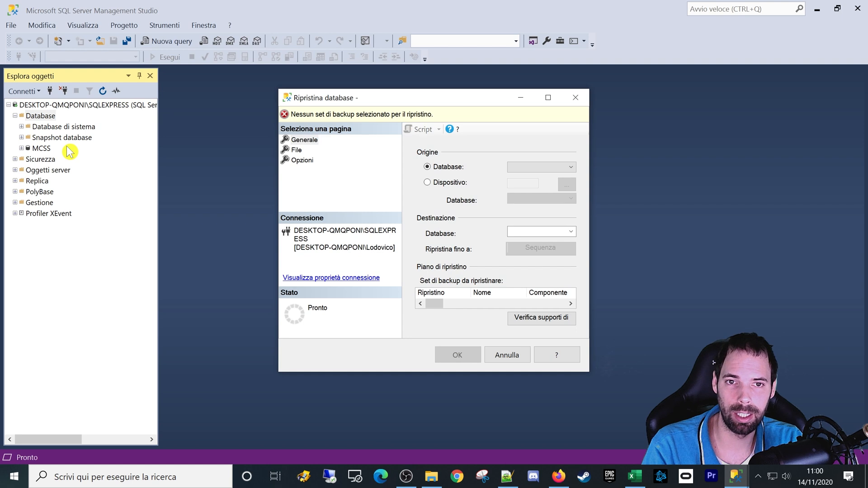
{"action": "left_click_drag", "start_coordinate": [462, 100], "coordinate": [282, 64]}
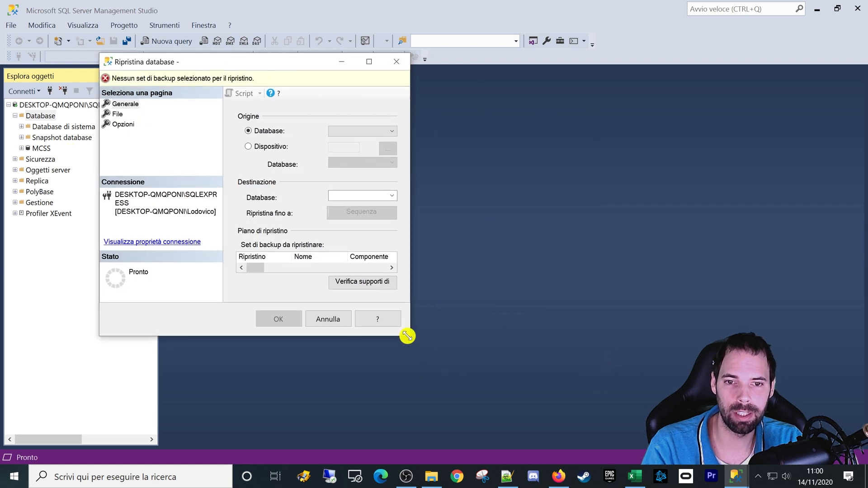
{"action": "left_click_drag", "start_coordinate": [410, 336], "coordinate": [670, 410]}
{"action": "left_click", "coordinate": [483, 131]}
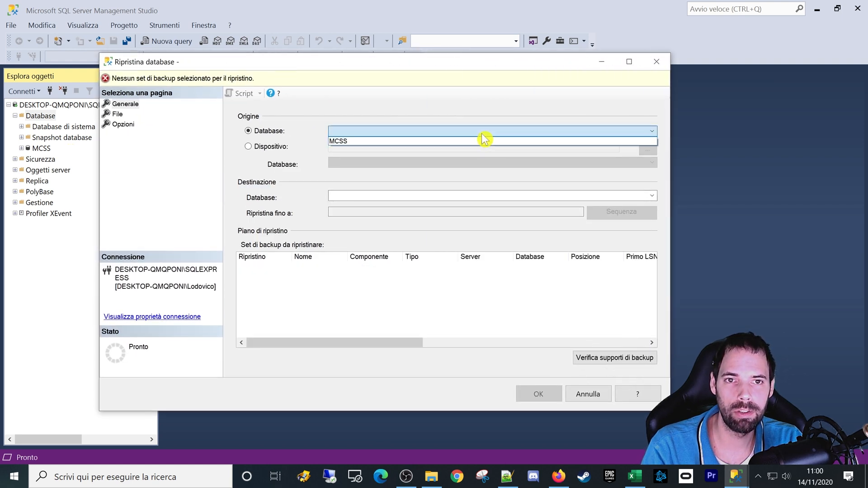
{"action": "left_click", "coordinate": [452, 142]}
Step: Review the existing destination choices and name the destination database MCSS_Sabato14112020
{"action": "left_click", "coordinate": [349, 194]}
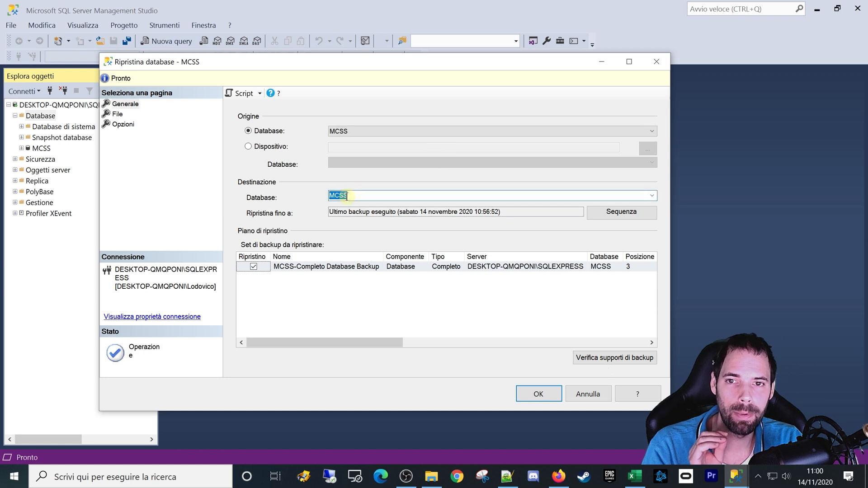
{"action": "left_click", "coordinate": [652, 196]}
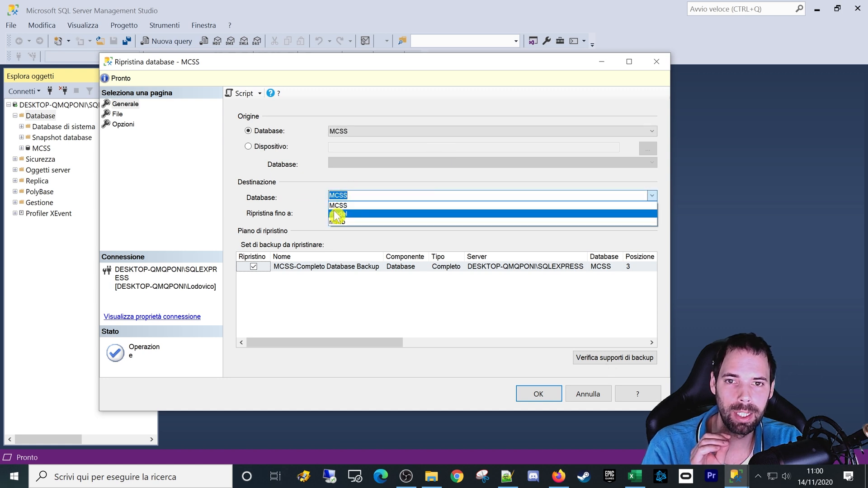
{"action": "left_click", "coordinate": [365, 202]}
{"action": "left_click", "coordinate": [364, 195]}
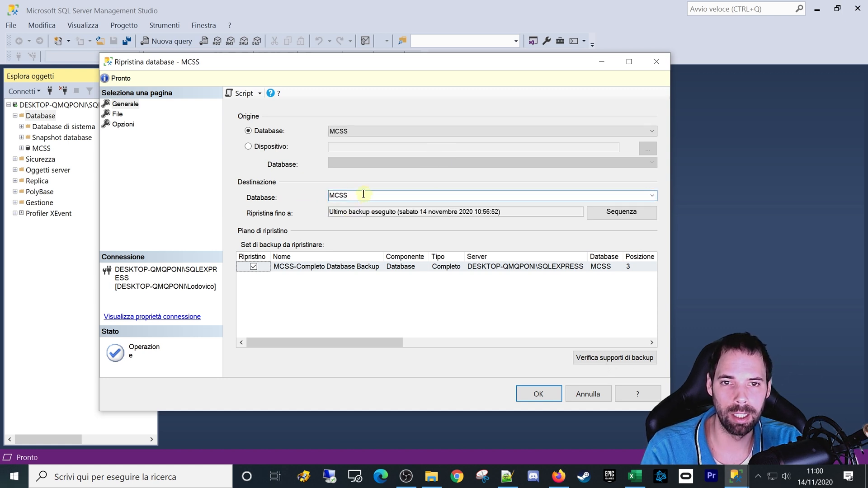
{"action": "type", "text": "_Sabato14112020"}
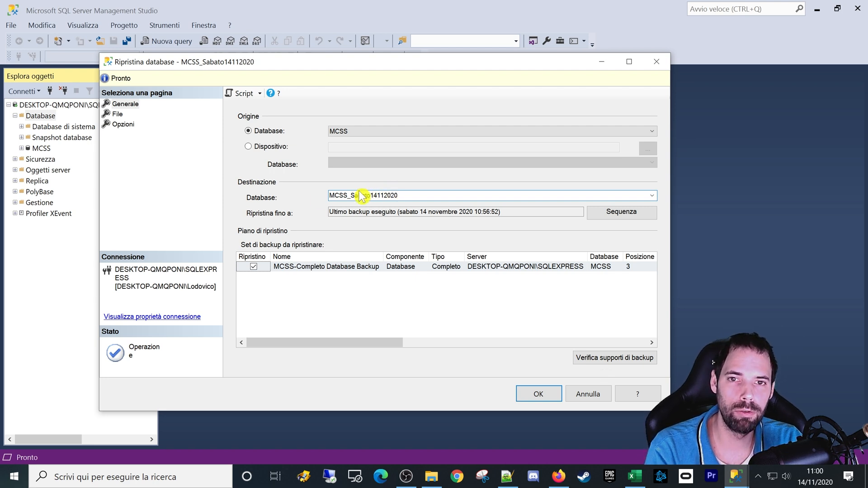
Step: Check the new destination name and restore the MCSS backup into MCSS_Sabato14112020
{"action": "left_click_drag", "start_coordinate": [348, 196], "coordinate": [290, 196]}
{"action": "left_click", "coordinate": [404, 200]}
{"action": "left_click", "coordinate": [338, 198]}
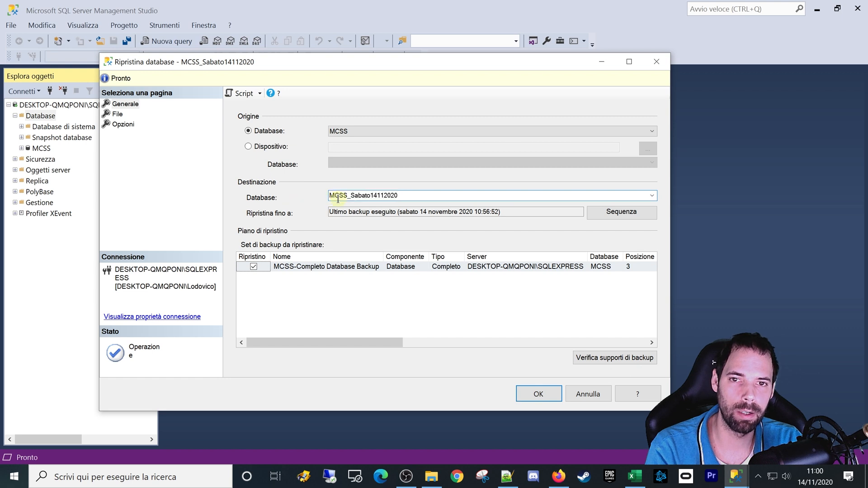
{"action": "left_click_drag", "start_coordinate": [349, 195], "coordinate": [331, 196]}
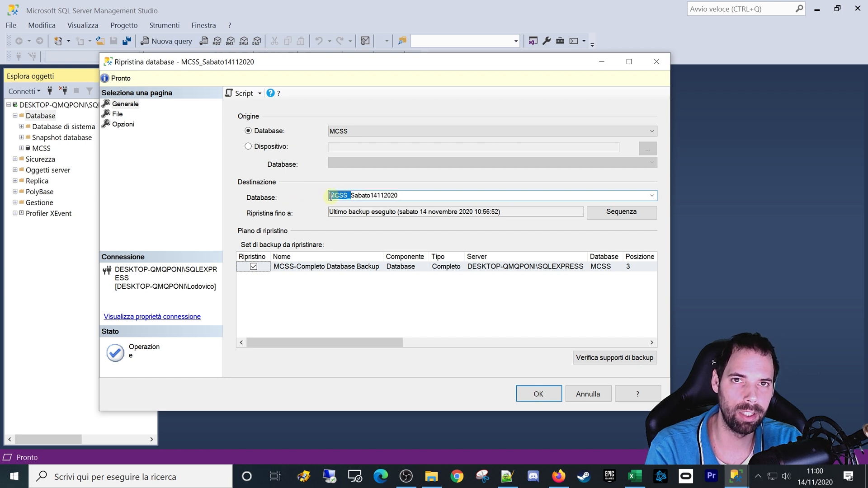
{"action": "left_click", "coordinate": [434, 196]}
{"action": "left_click_drag", "start_coordinate": [435, 195], "coordinate": [298, 193]}
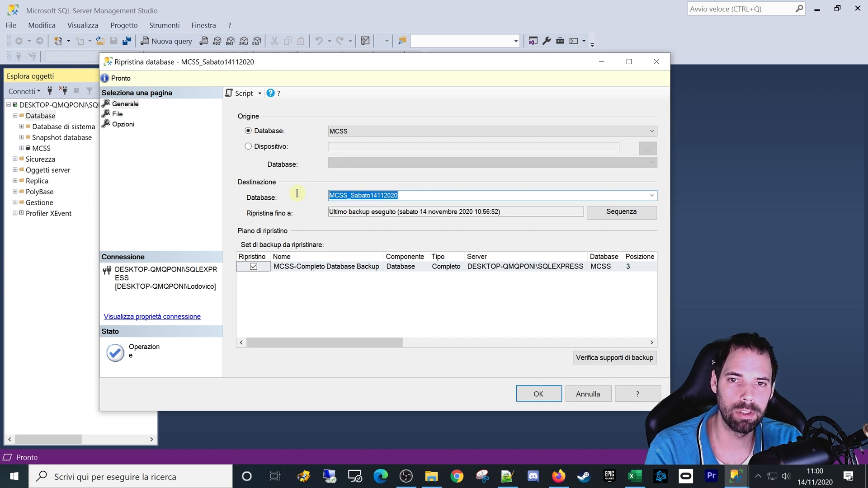
{"action": "left_click", "coordinate": [529, 394]}
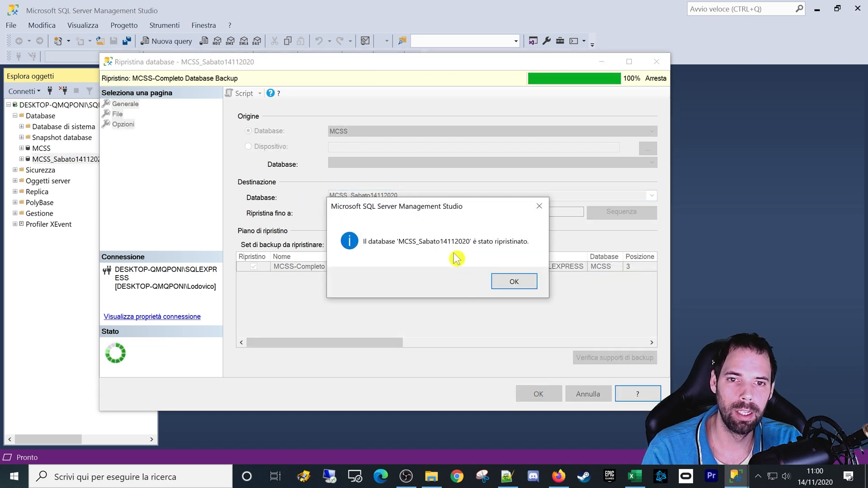
Step: Dismiss the restore message and expand MCSS and MCSS_Sabato14112020, including the copy's Tabelle folder, to compare their contents
{"action": "left_click", "coordinate": [514, 282]}
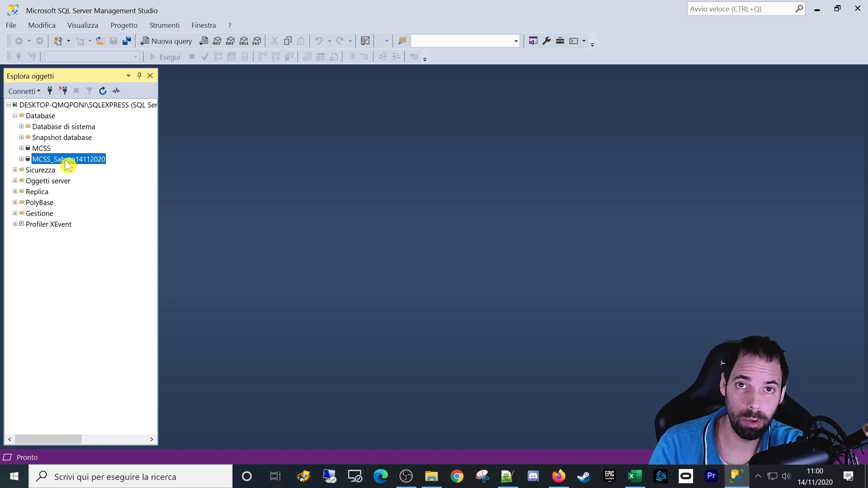
{"action": "left_click", "coordinate": [21, 149]}
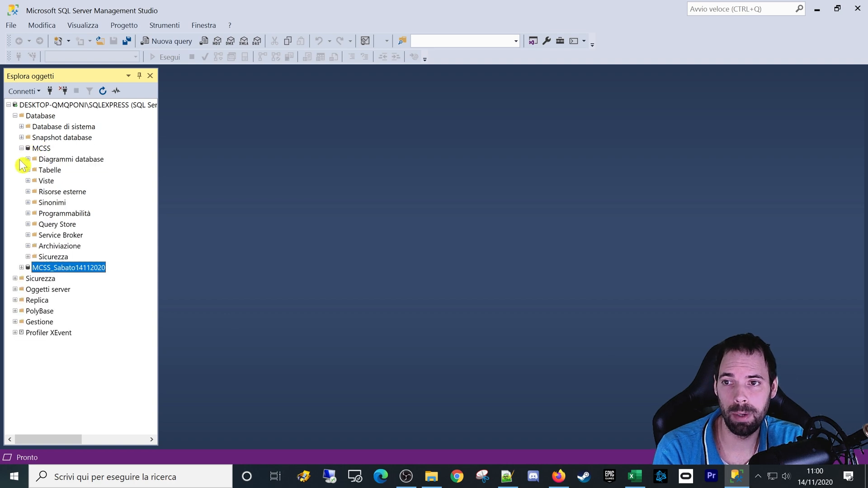
{"action": "key", "text": "super+plus"}
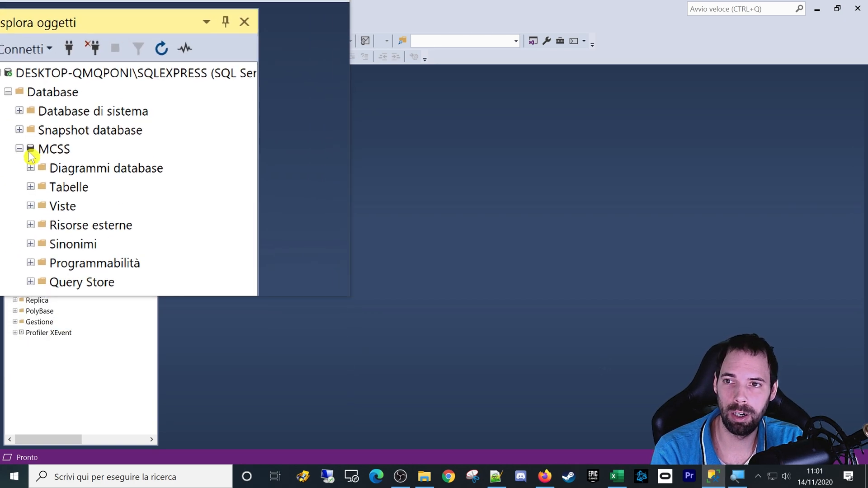
{"action": "left_click", "coordinate": [21, 267]}
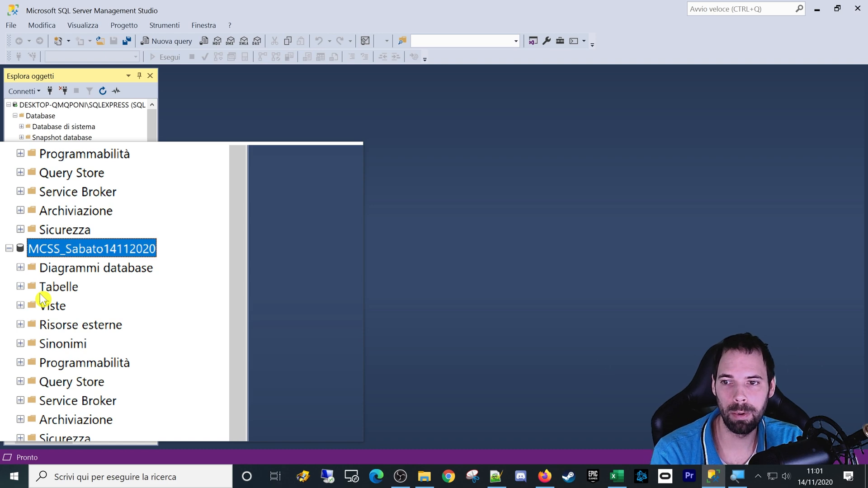
{"action": "double_click", "coordinate": [40, 294]}
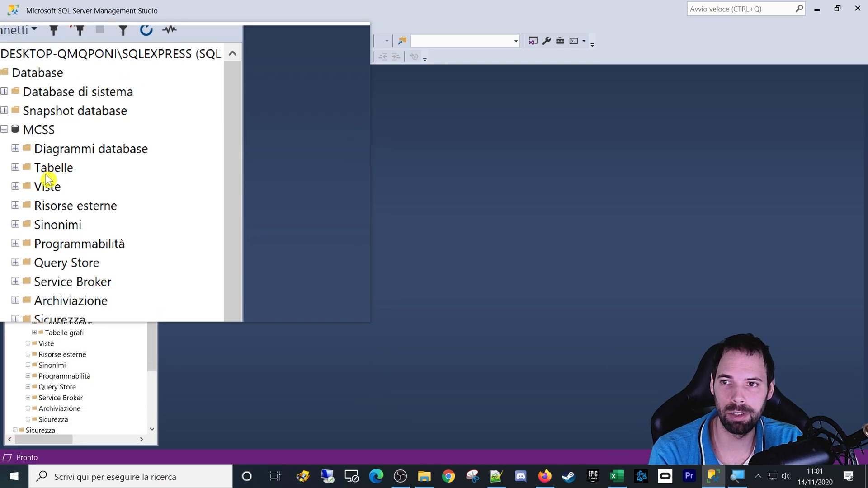
Step: Select the Tabelle folder of MCSS, end the screen magnification, and collapse MCSS_Sabato14112020 together with its Tabelle folder
{"action": "left_click", "coordinate": [49, 171]}
{"action": "key", "text": "super+Escape"}
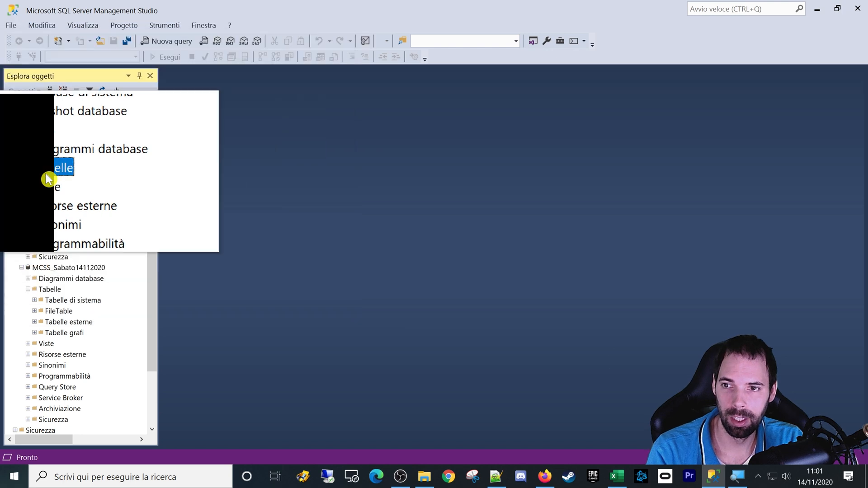
{"action": "left_click", "coordinate": [27, 290]}
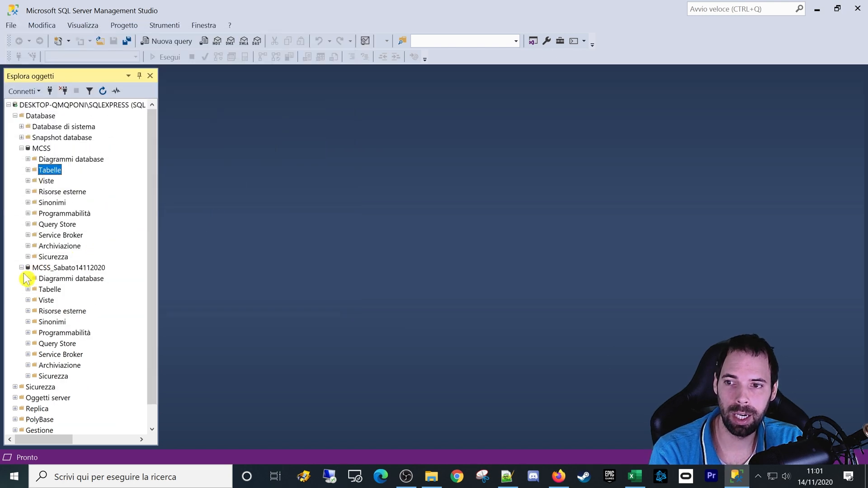
{"action": "left_click", "coordinate": [21, 268]}
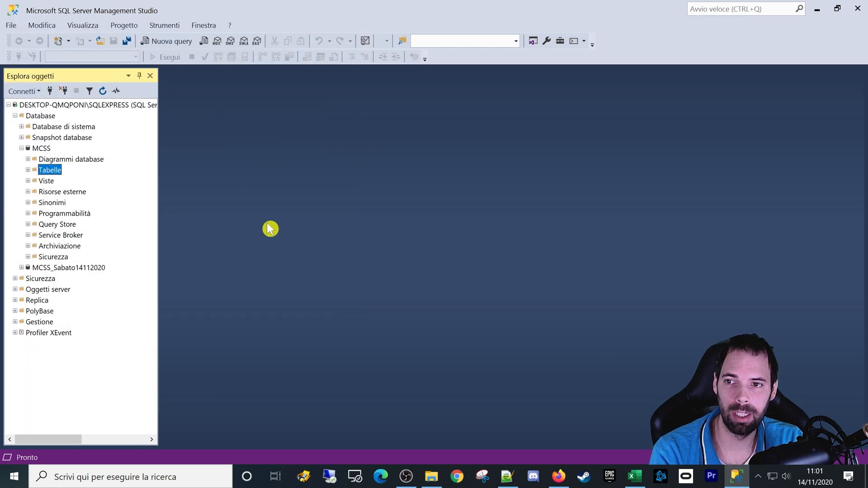